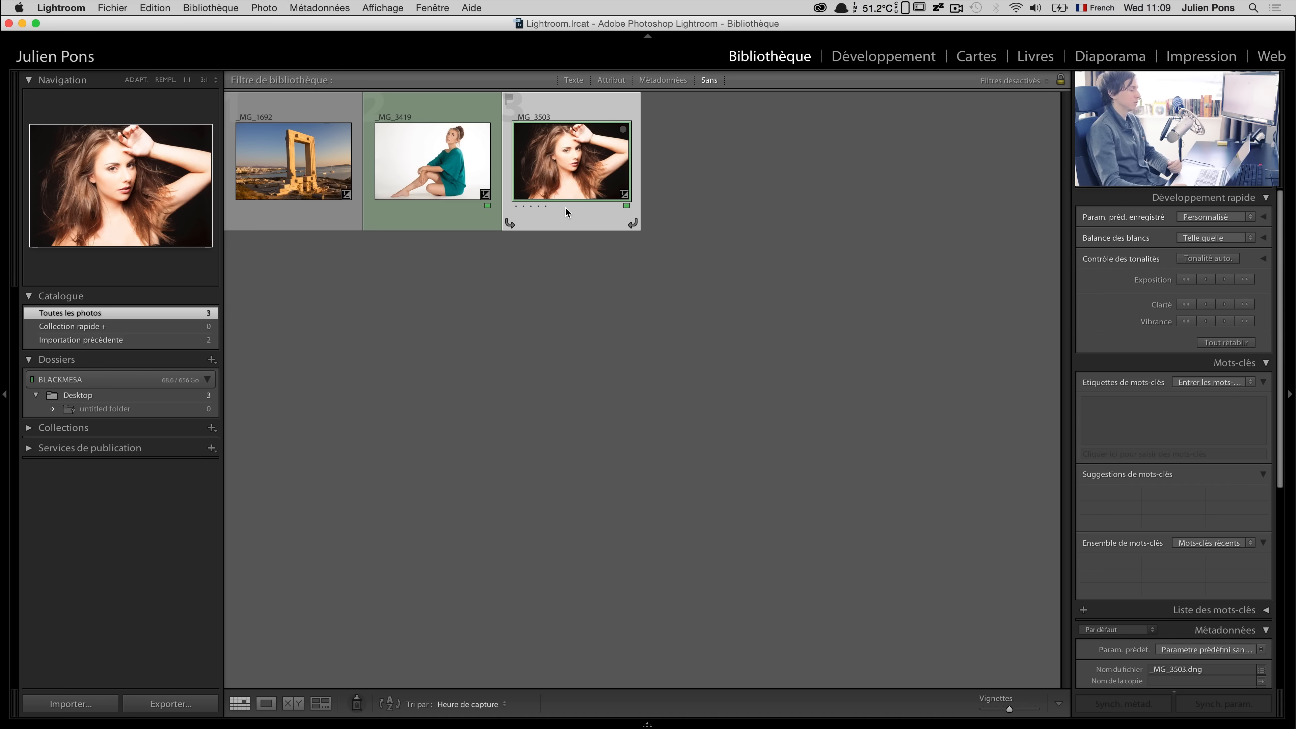
Step: Create a virtual copy of the portrait _MG_3503 in the library grid
right_click(585, 168)
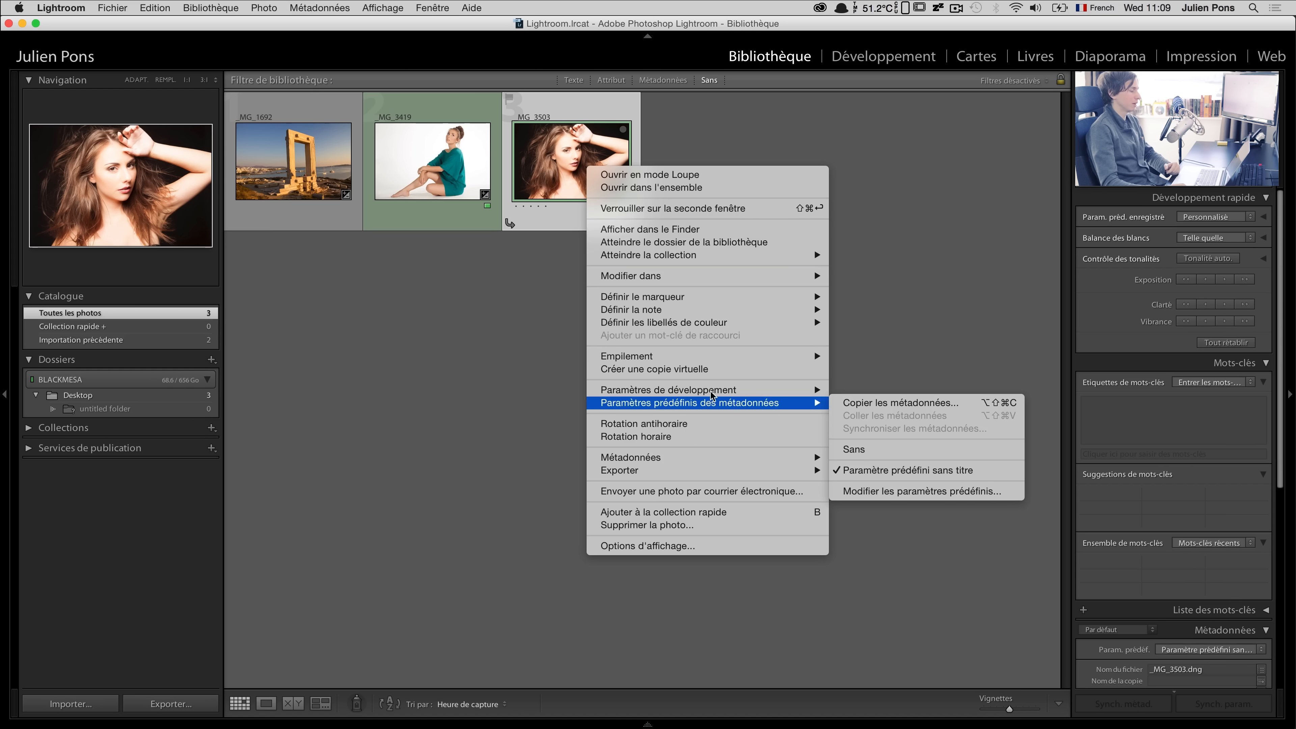
left_click(714, 370)
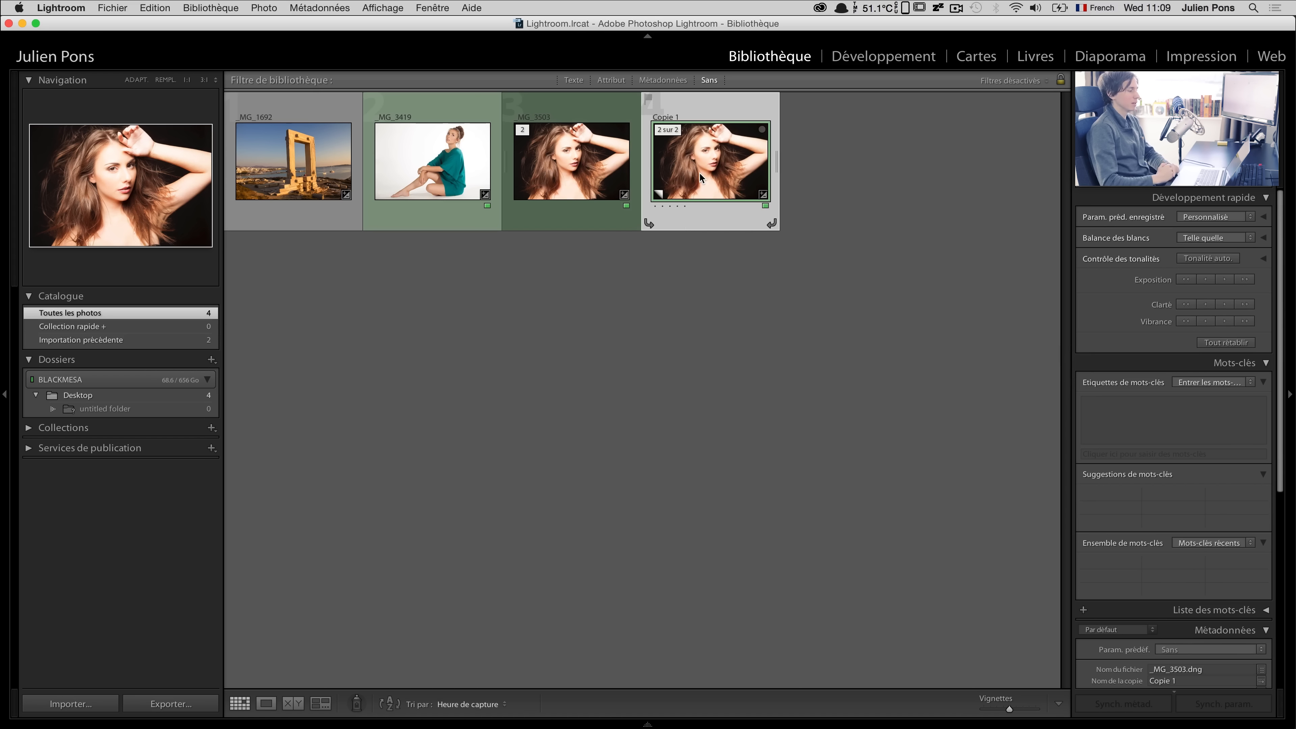
Step: Check the source files on the desktop and compare them with the _MG_1692, _MG_3419 and _MG_3503 originals in the library
left_click_drag(1213, 24, 1072, 34)
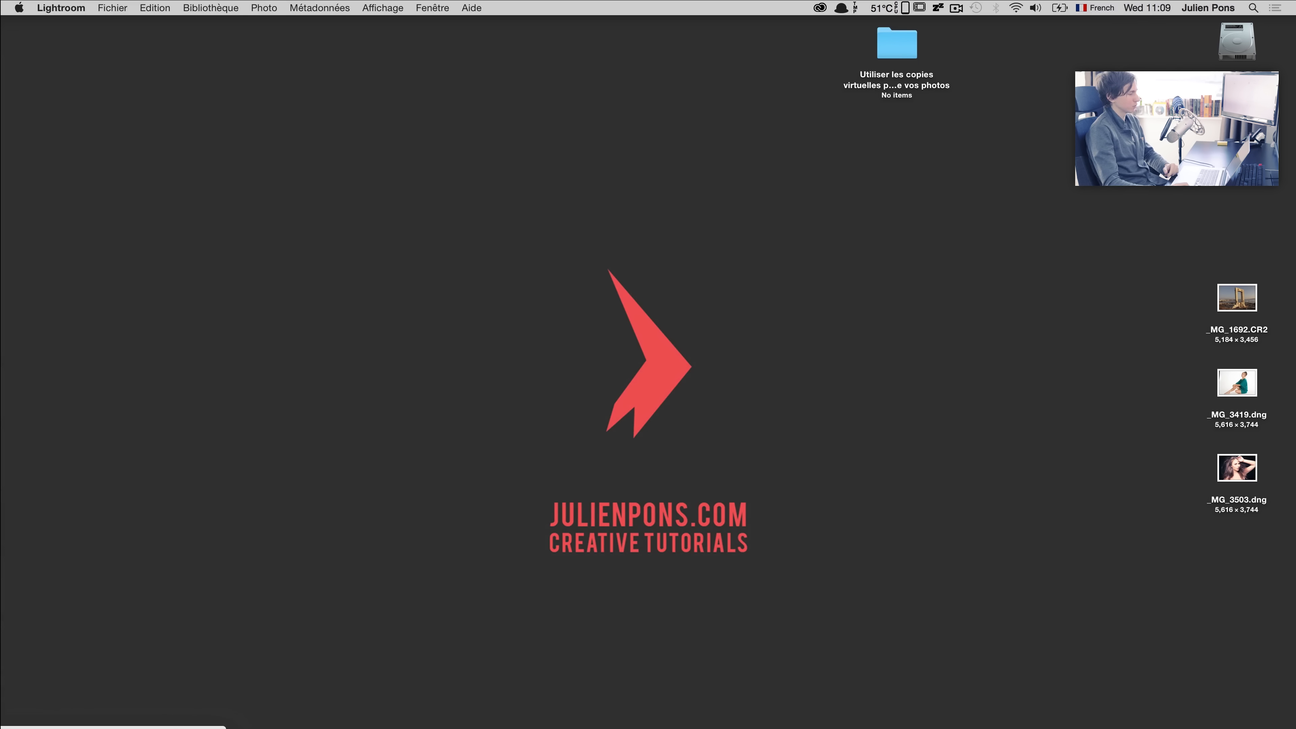
key("F11")
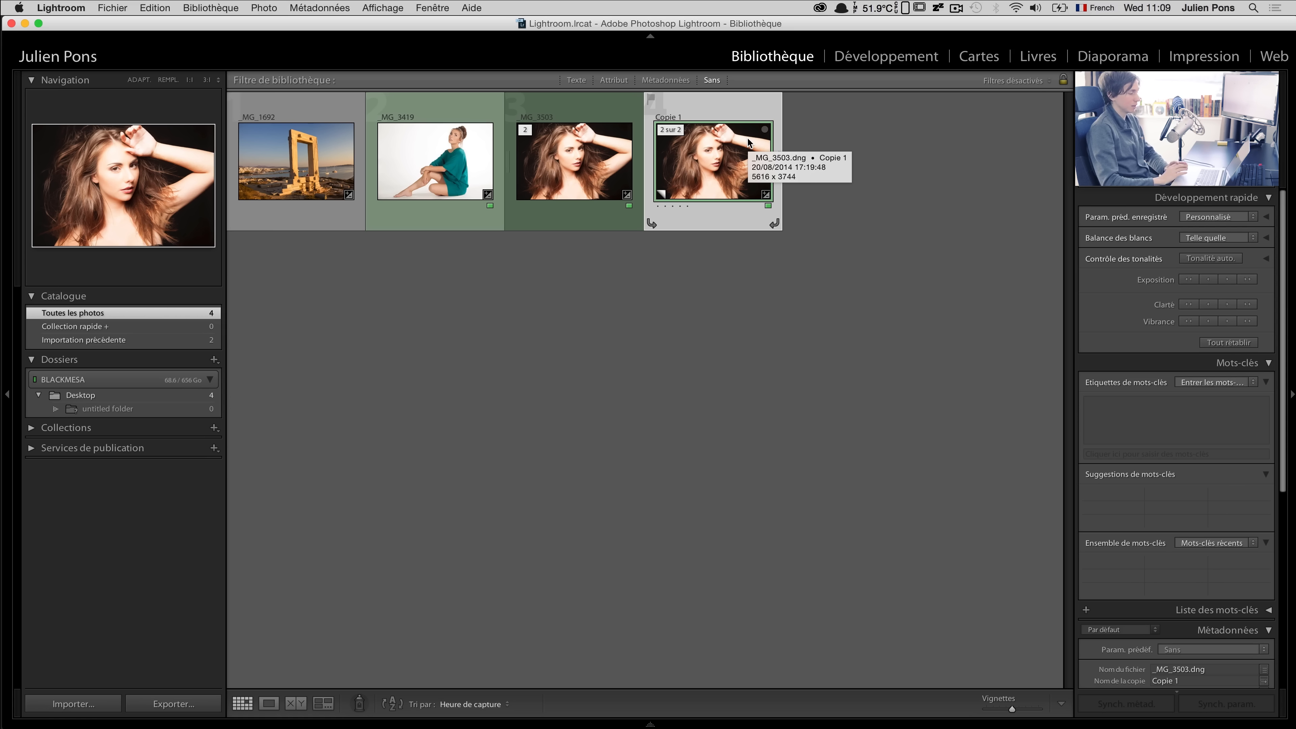
left_click(271, 168)
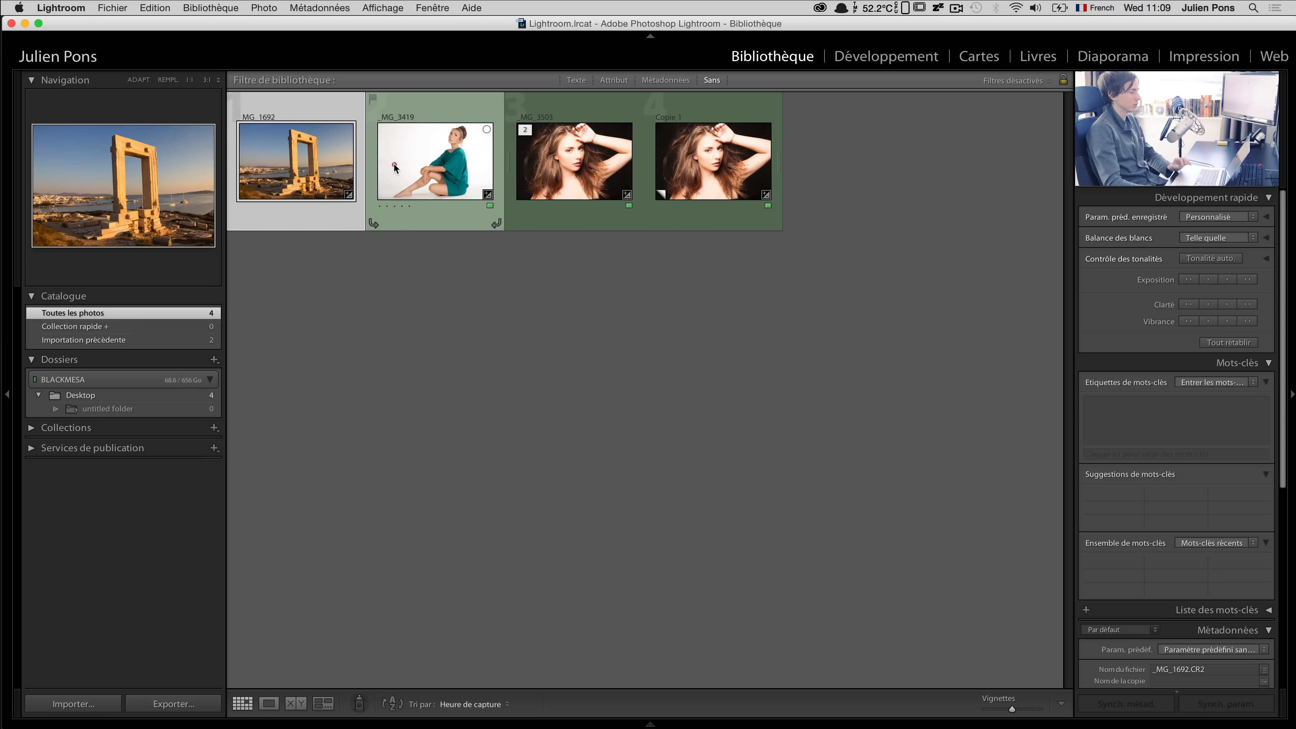
left_click(395, 164)
left_click(569, 168)
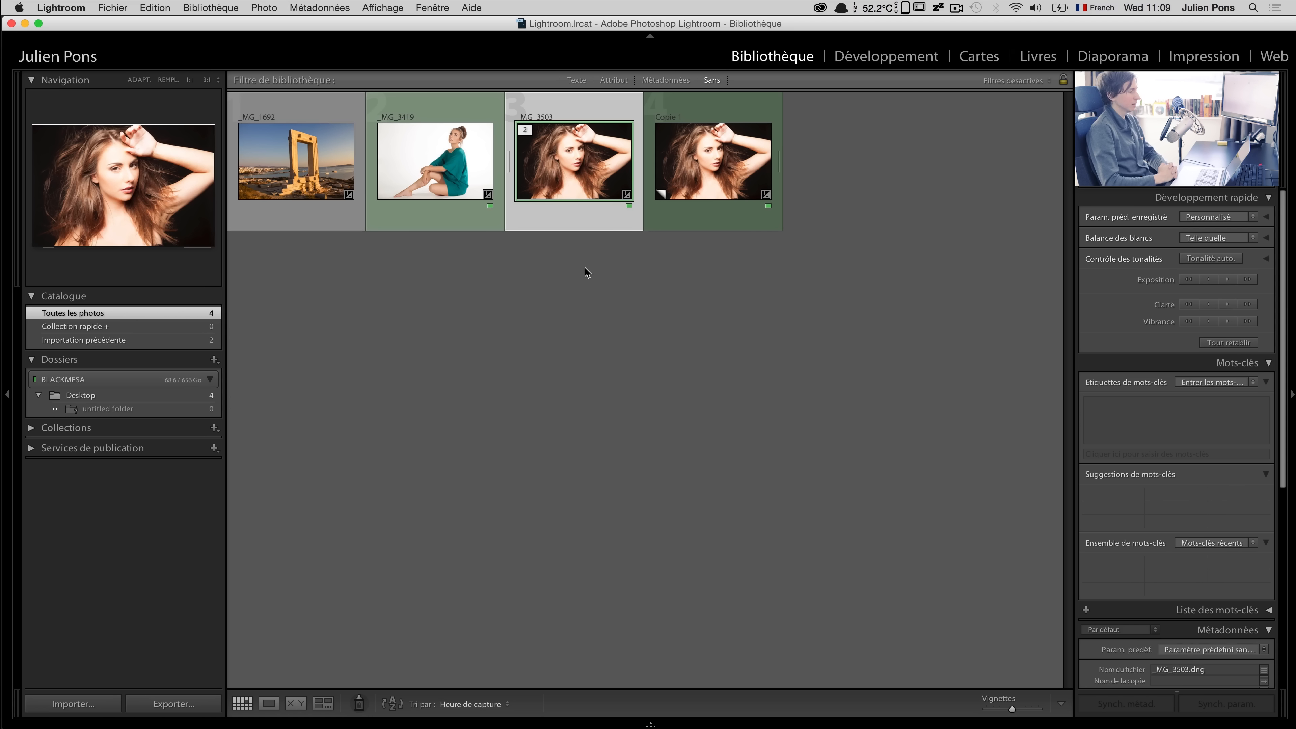
Step: Open Copie 1 of _MG_3503 in Develop and convert it to black and white
left_click(717, 134)
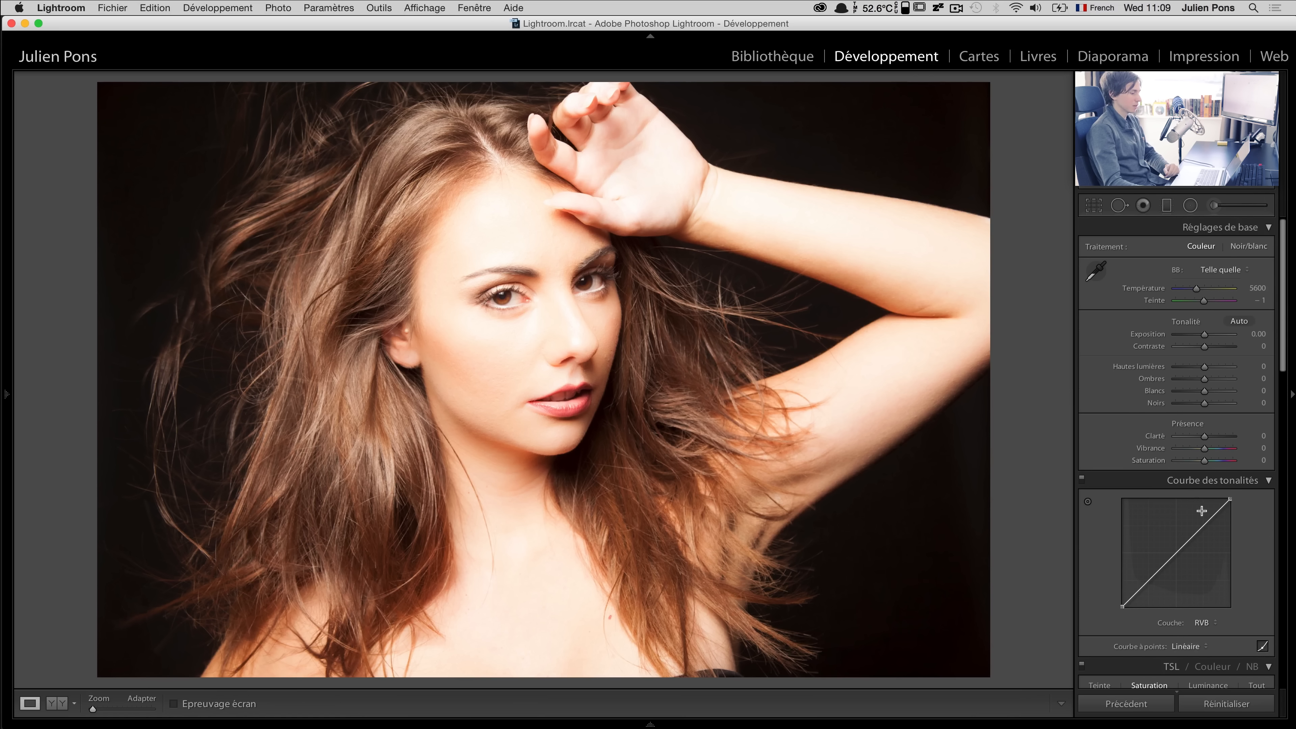
scroll(1184, 475, "down", 5)
left_click(1253, 565)
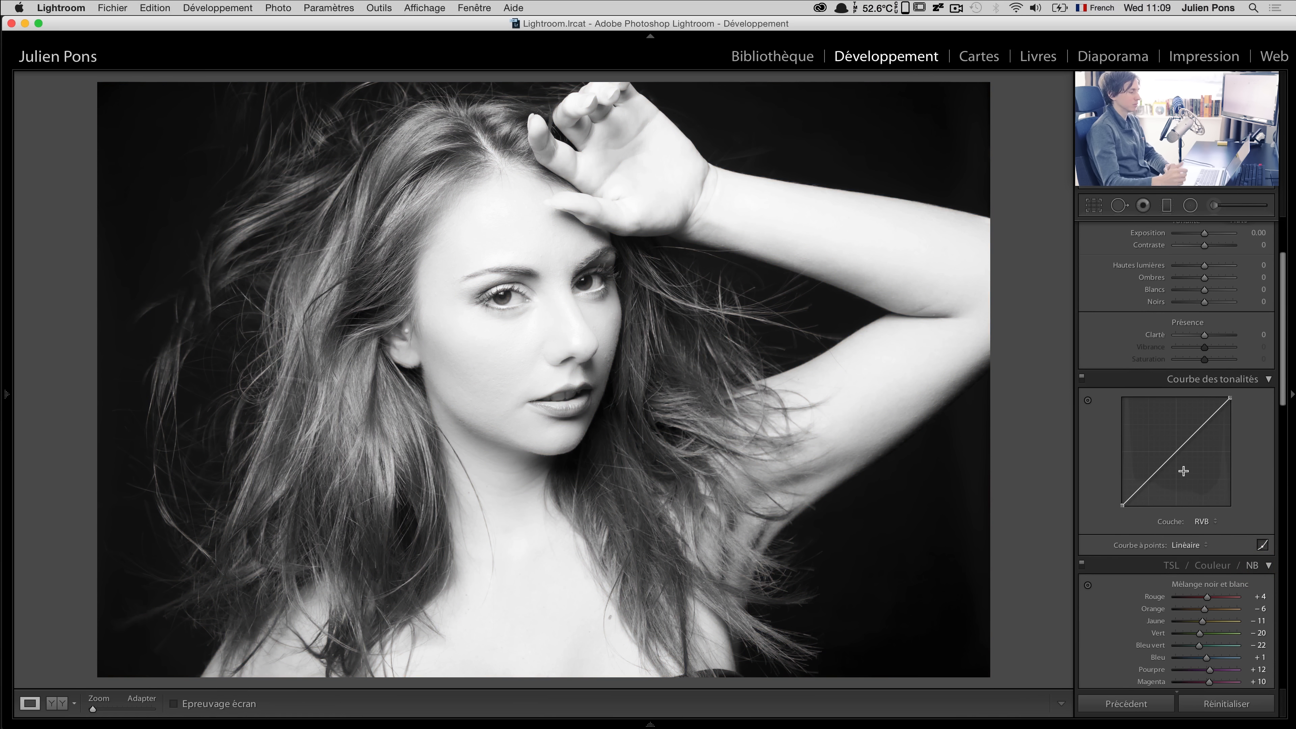
Step: Create another virtual copy from the black-and-white Copie 1 in the library and open it in Develop
left_click(769, 57)
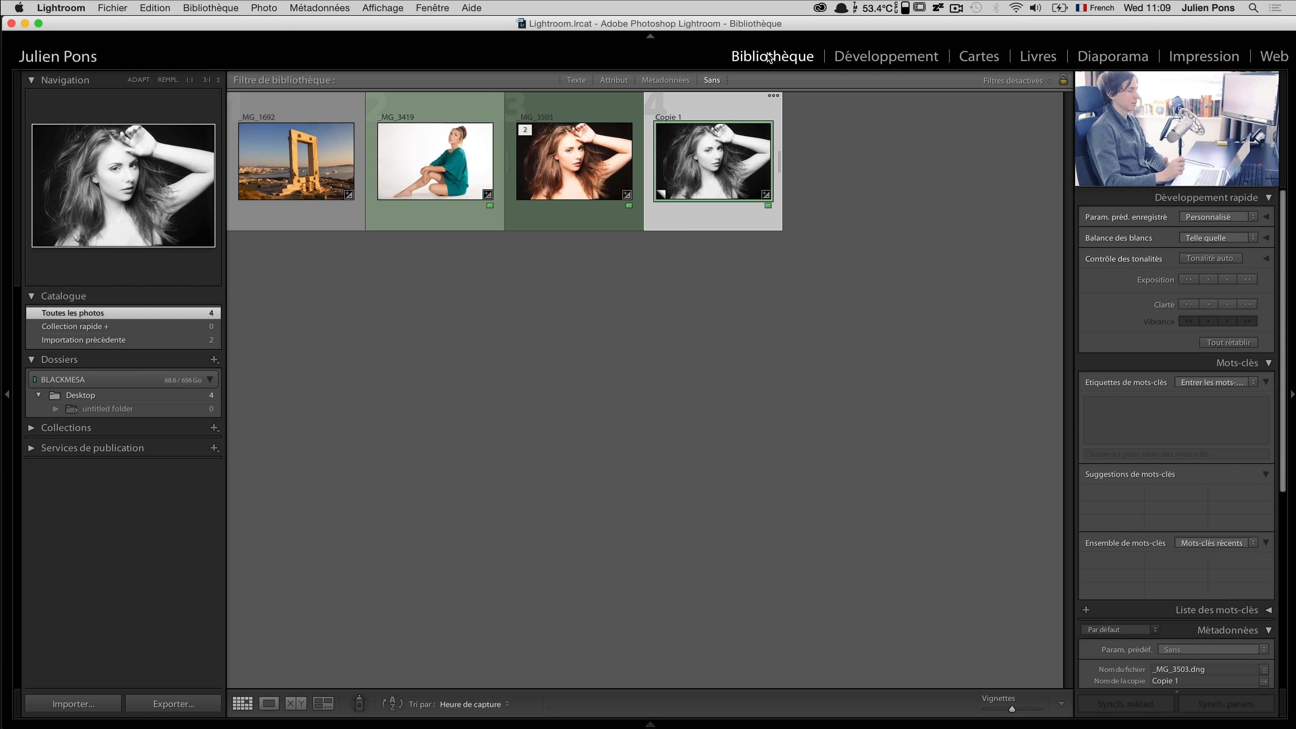
right_click(725, 162)
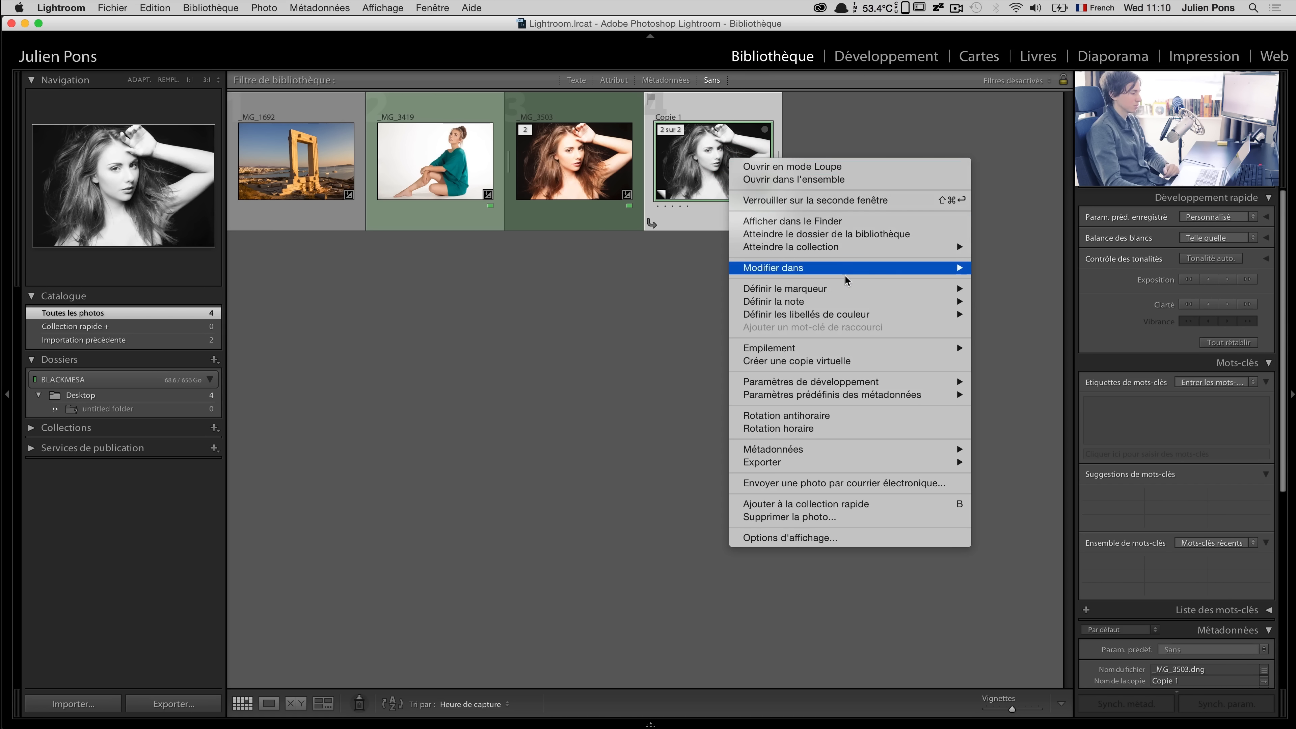
left_click(884, 363)
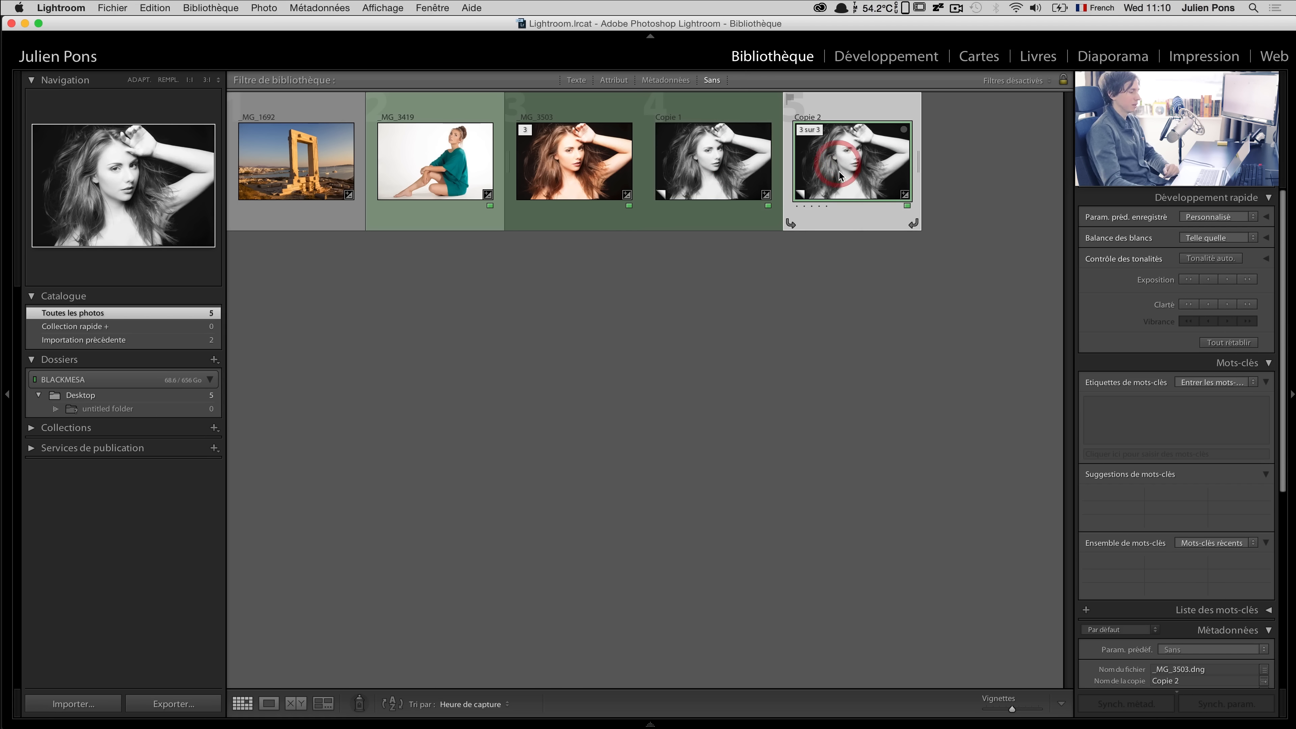
left_click(903, 57)
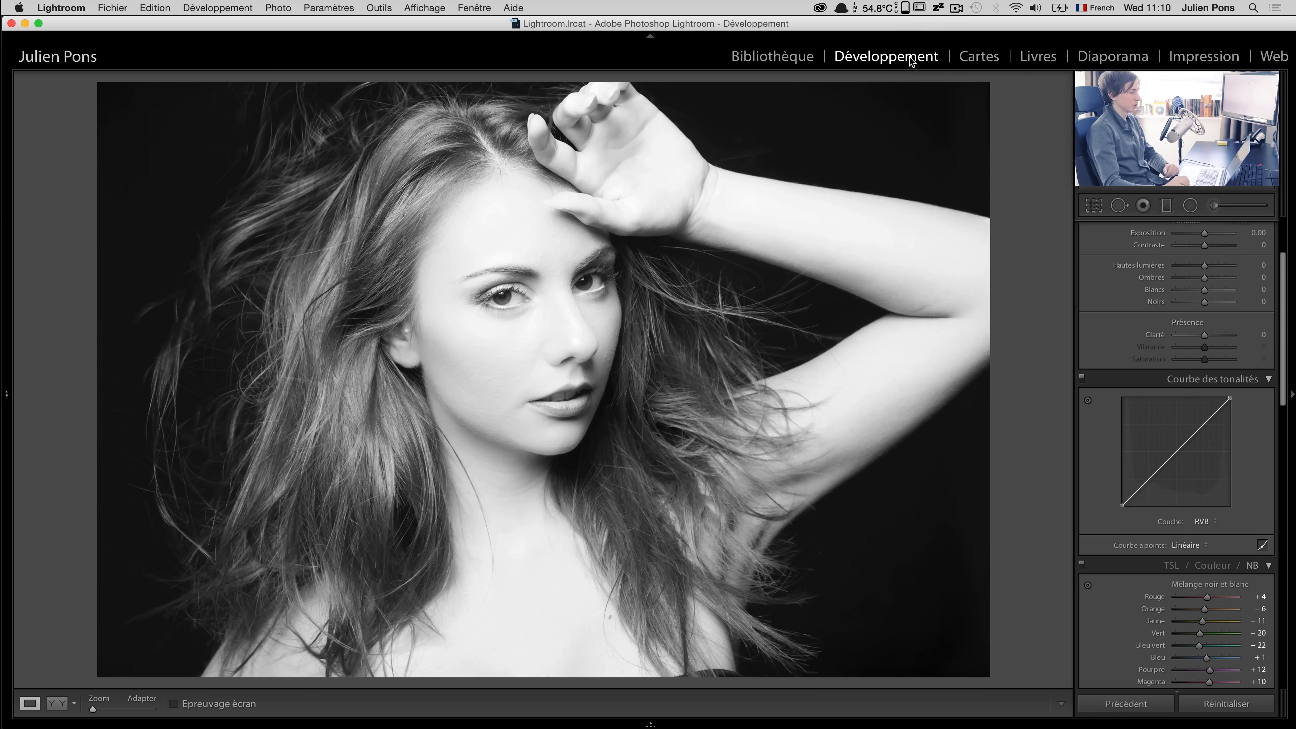
Step: Examine the commands offered for the newest copy in the filmstrip, including virtual copy creation, and leave without choosing any
left_click(659, 718)
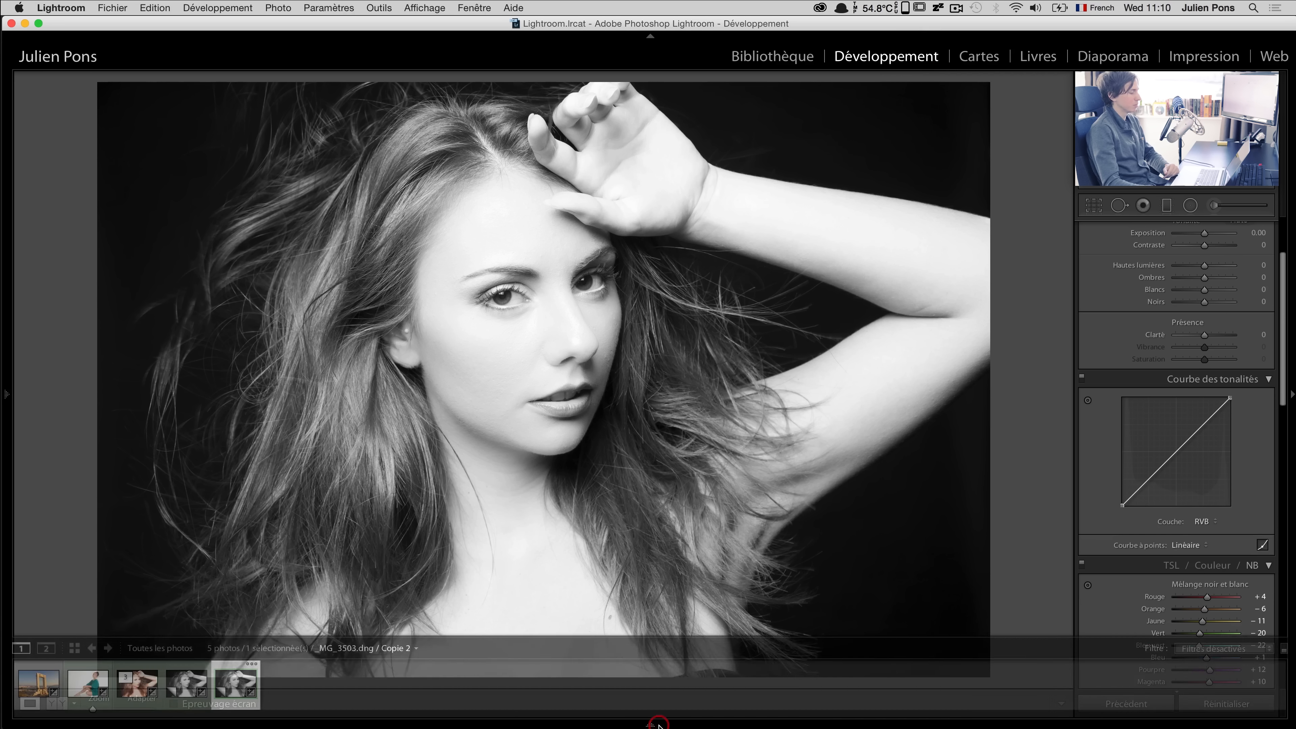
right_click(236, 690)
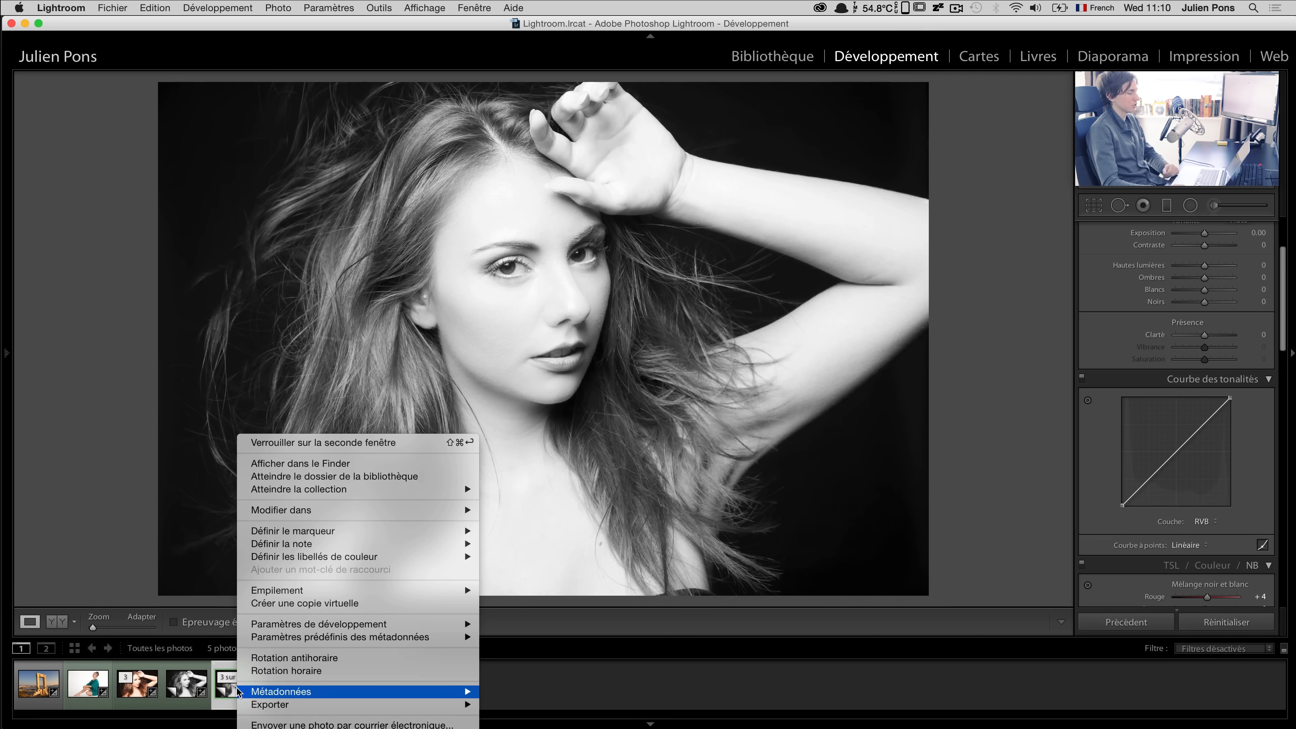
mouse_move(242, 691)
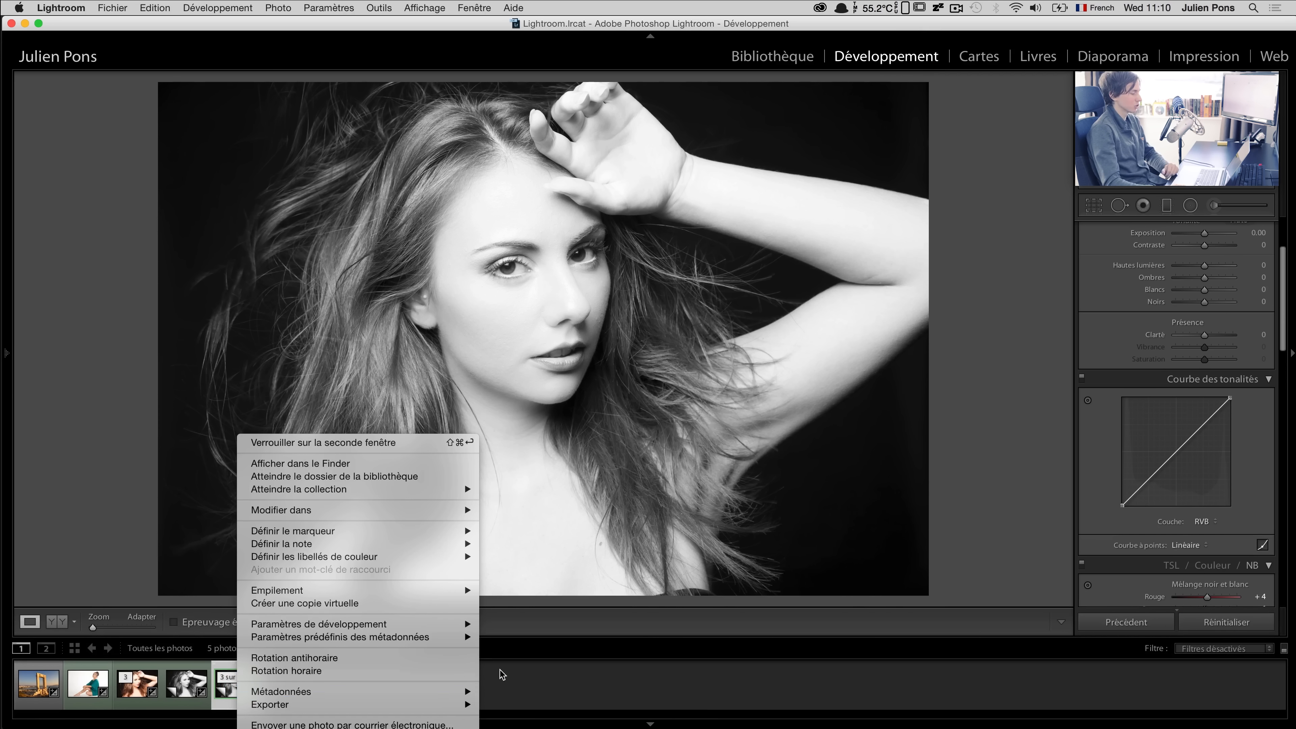
left_click(653, 700)
left_click(649, 720)
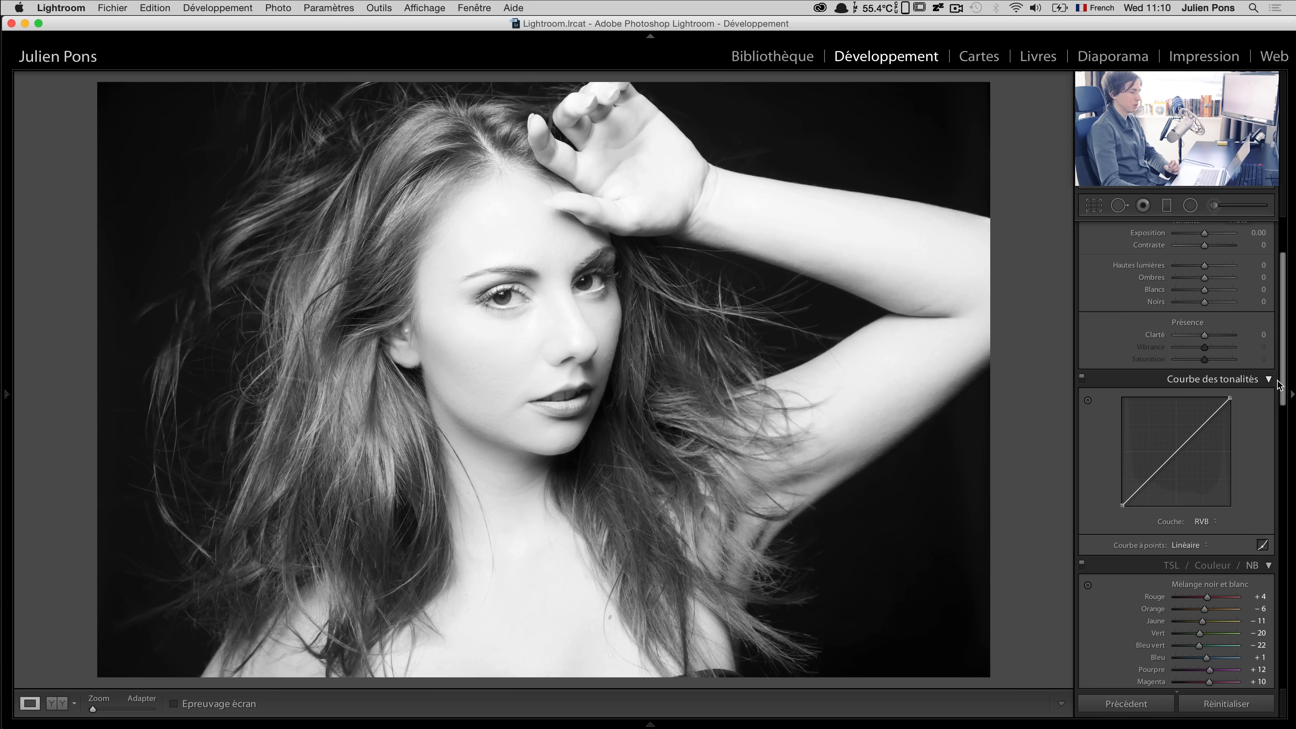
Step: Split-tone the new copy with highlights at hue 33 and saturation 34, and shadows at hue 220 and saturation 37
left_click_drag(1284, 394, 1284, 547)
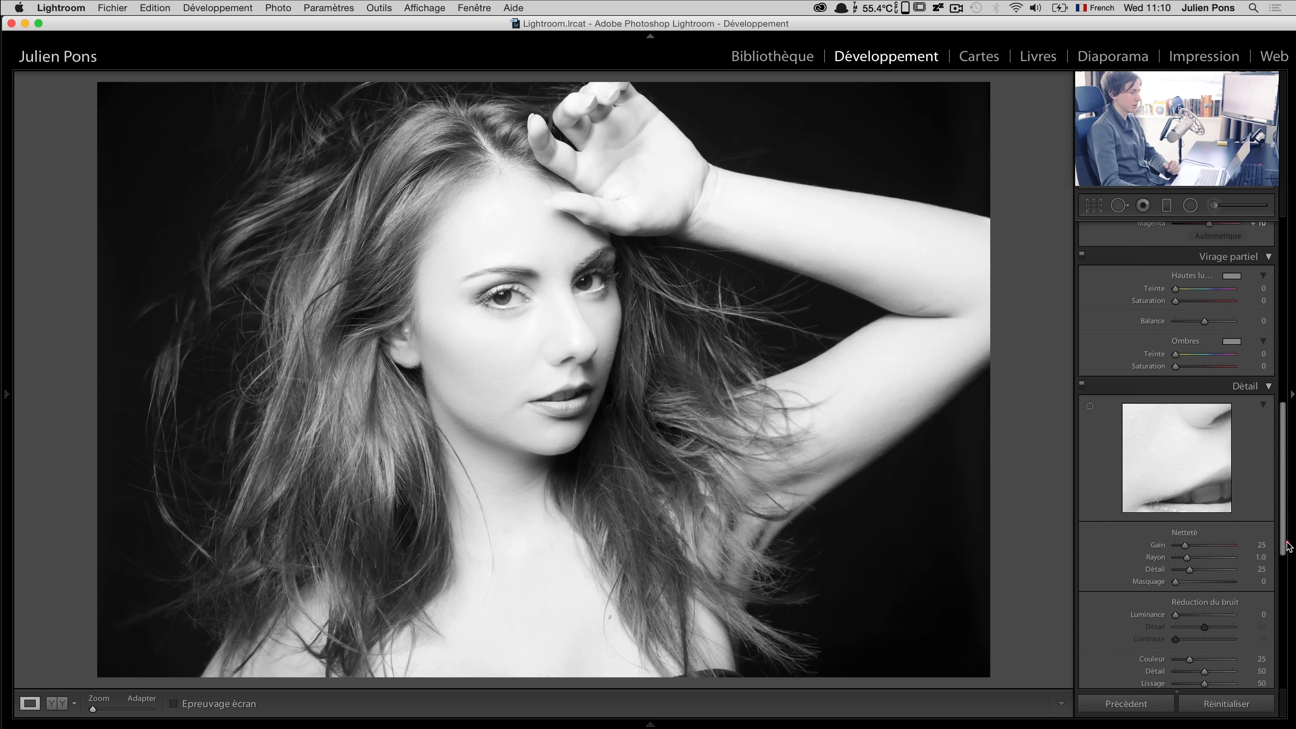
left_click(1217, 290)
mouse_move(1187, 302)
left_mouse_down()
mouse_move(1199, 290)
mouse_move(1180, 294)
left_mouse_up()
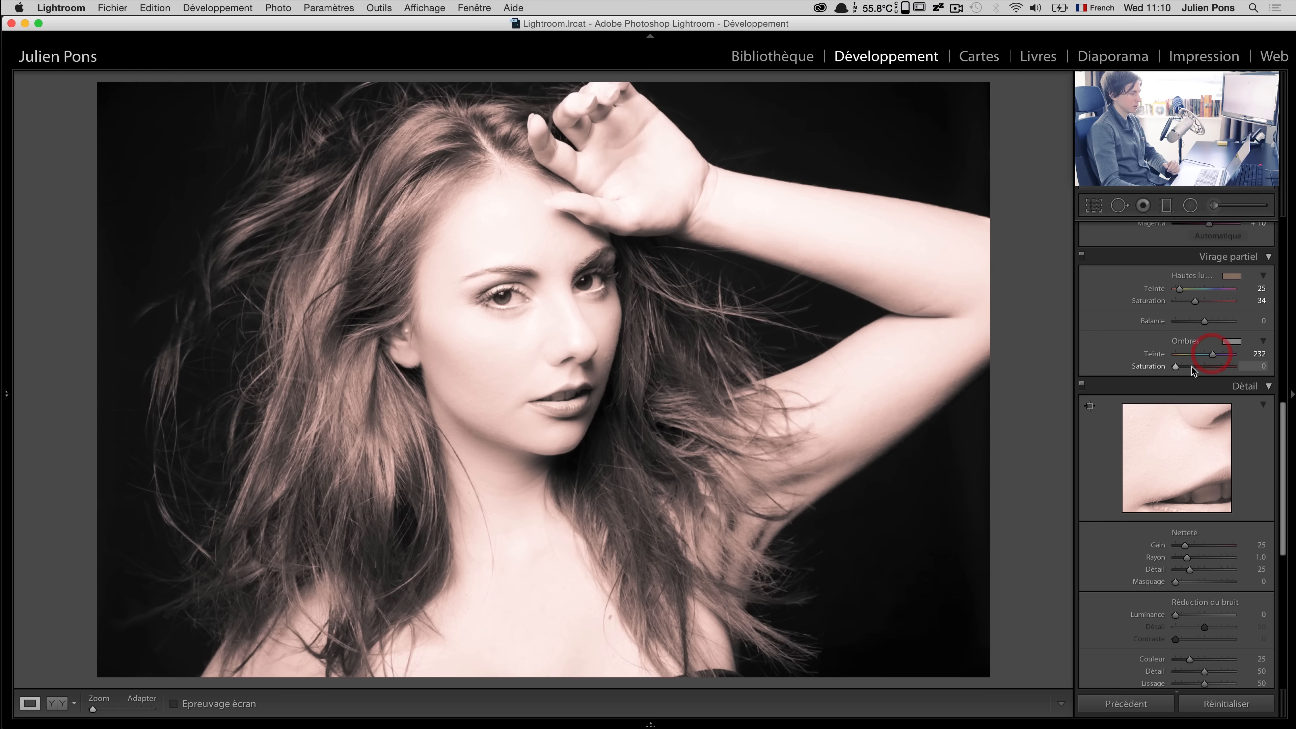
left_click(1213, 355)
left_click_drag(1212, 354, 1197, 366)
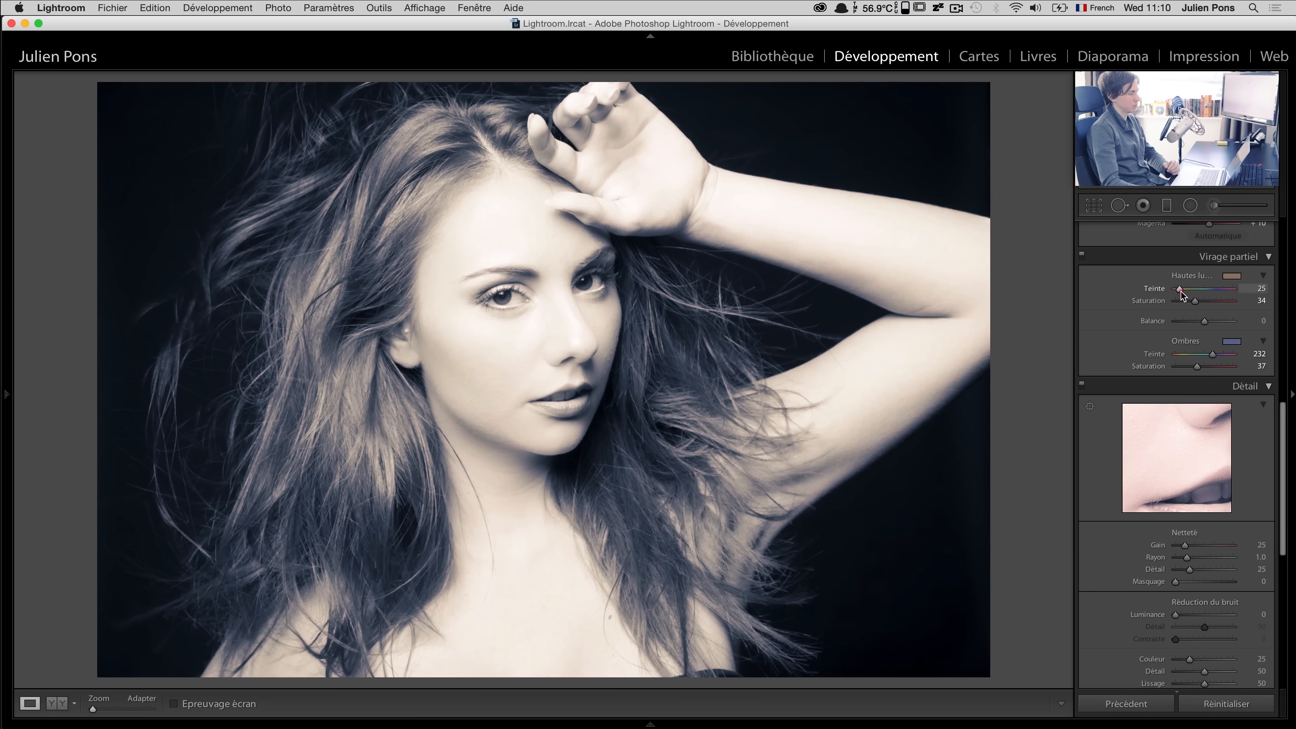
left_click_drag(1180, 292, 1182, 293)
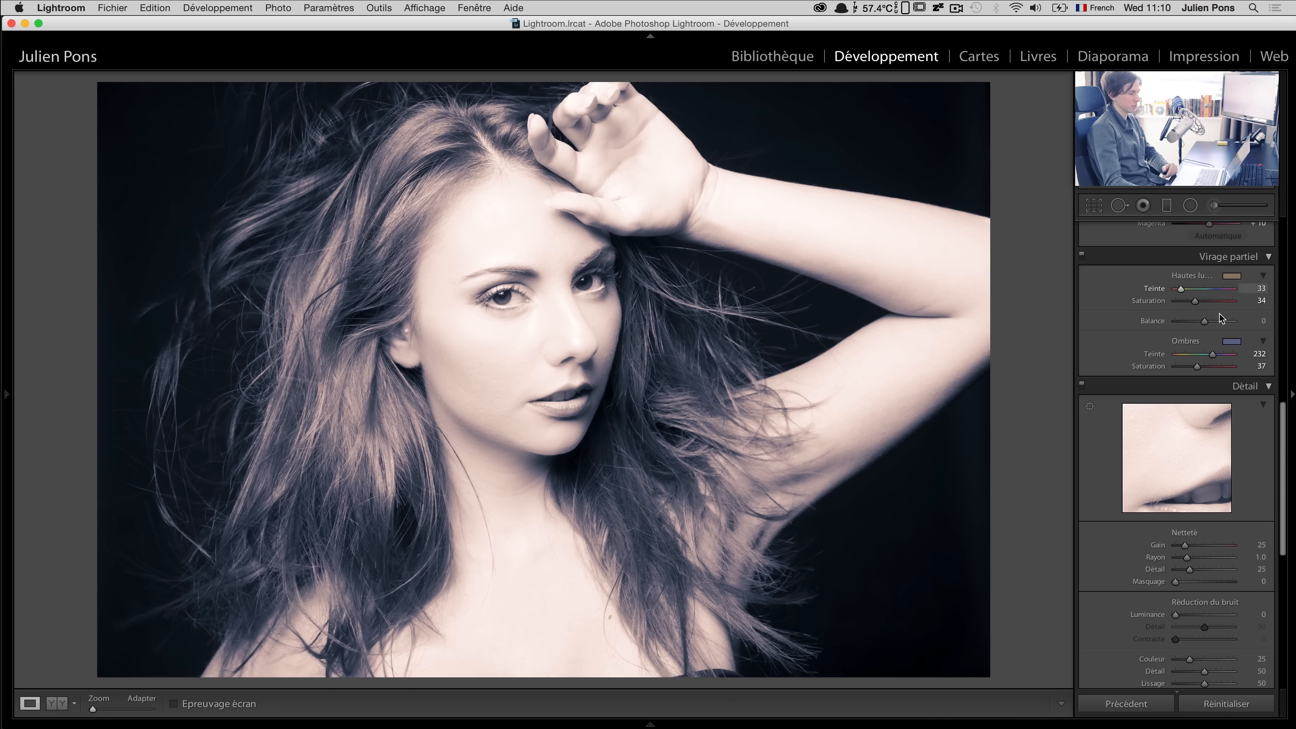
left_click_drag(1212, 354, 1209, 354)
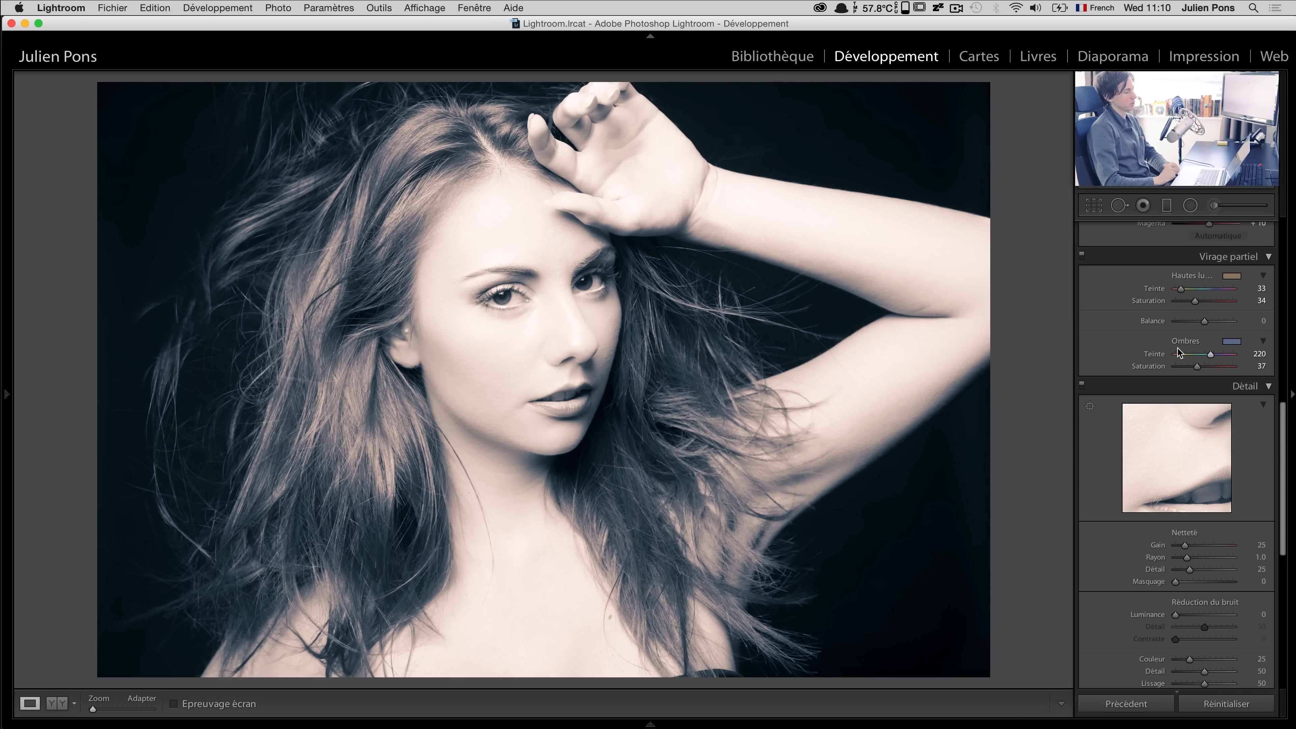
Step: Compare _MG_3503 and its two virtual copies together in Survey view with the side panels hidden
key("g")
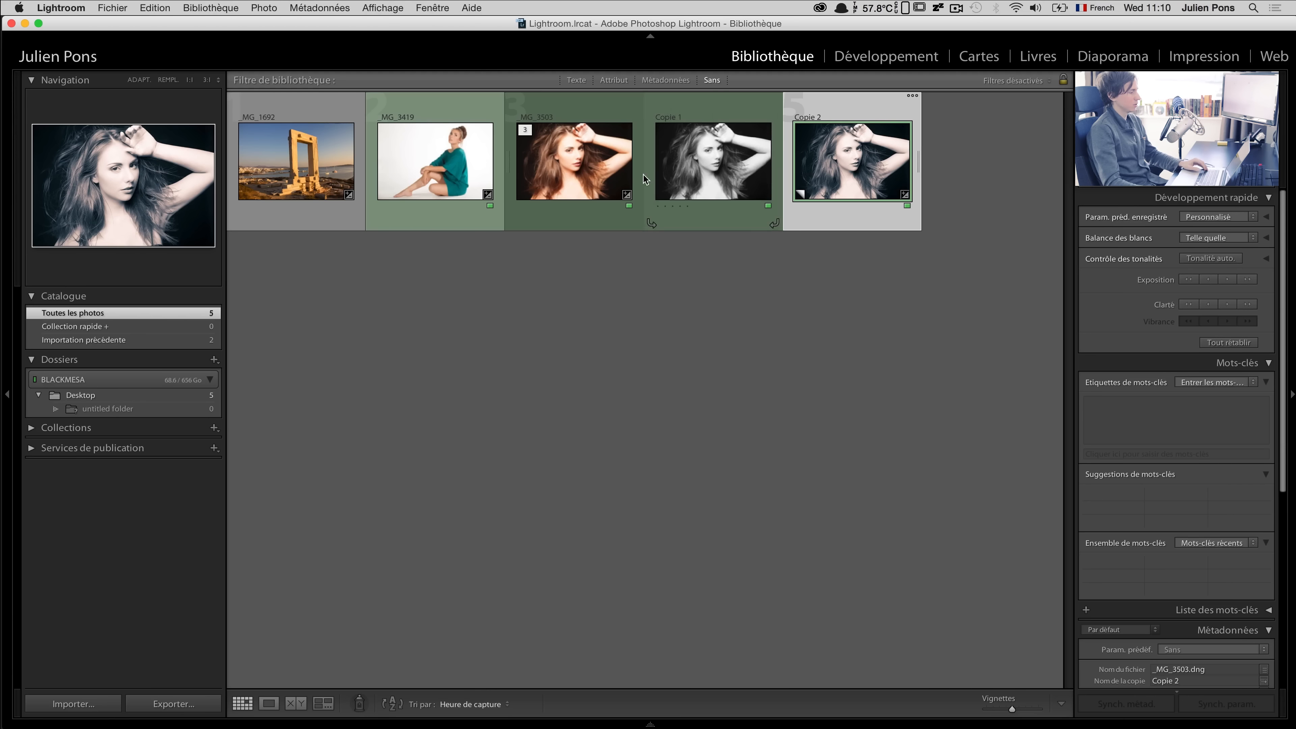
left_click(579, 167, "shift")
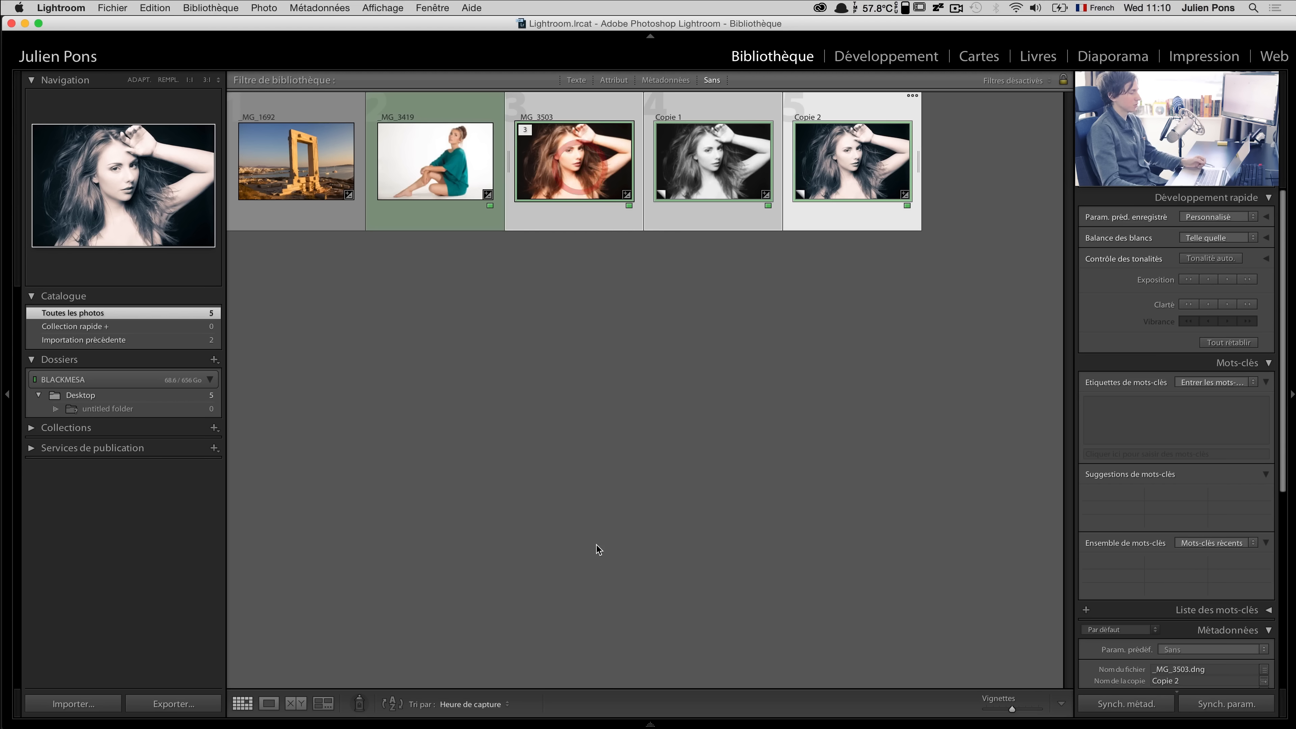
left_click(323, 704)
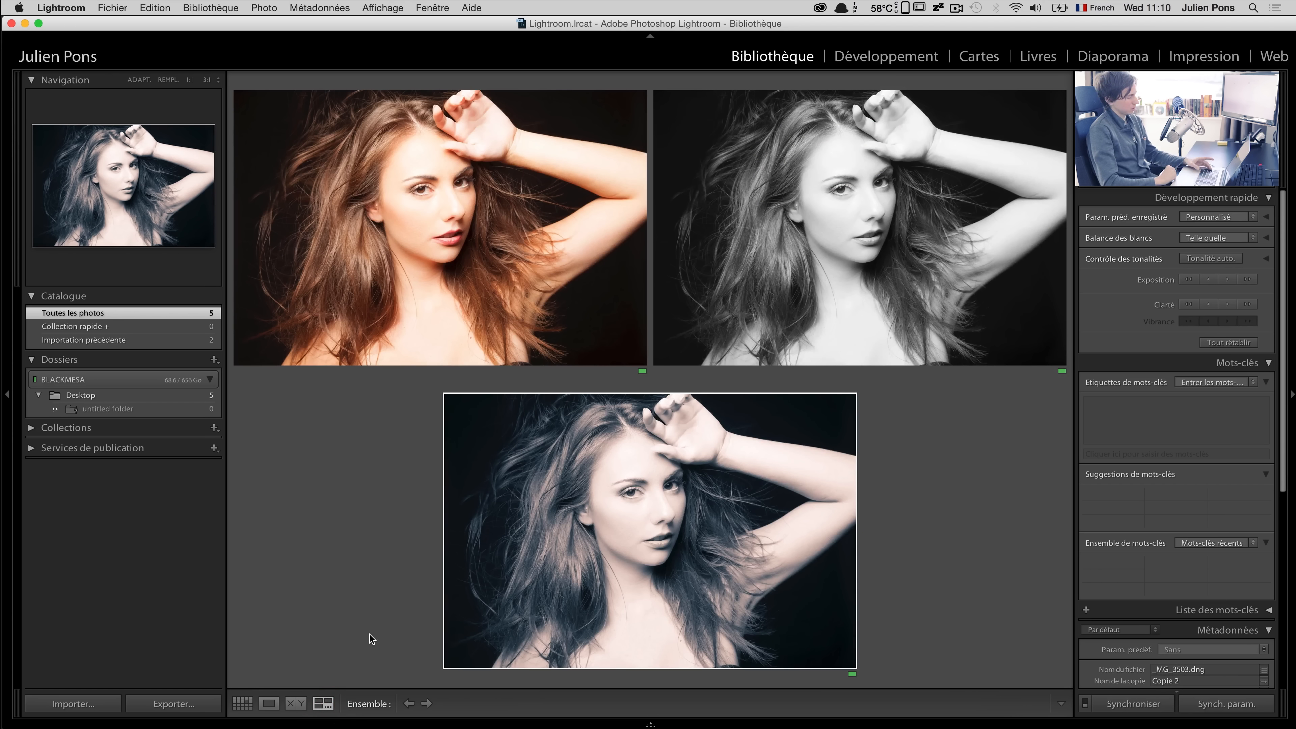
key("Tab")
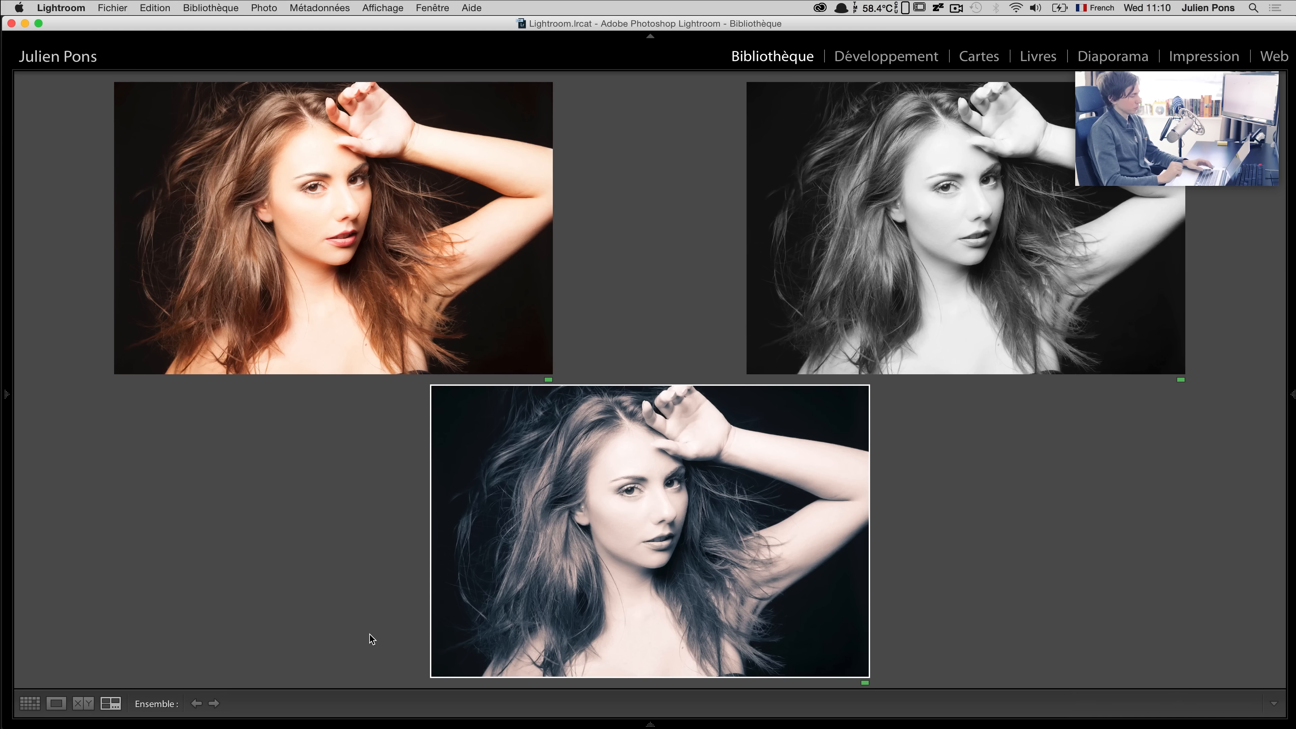
mouse_move(1221, 30)
left_mouse_down()
mouse_move(999, 45)
mouse_move(1236, 25)
left_mouse_up()
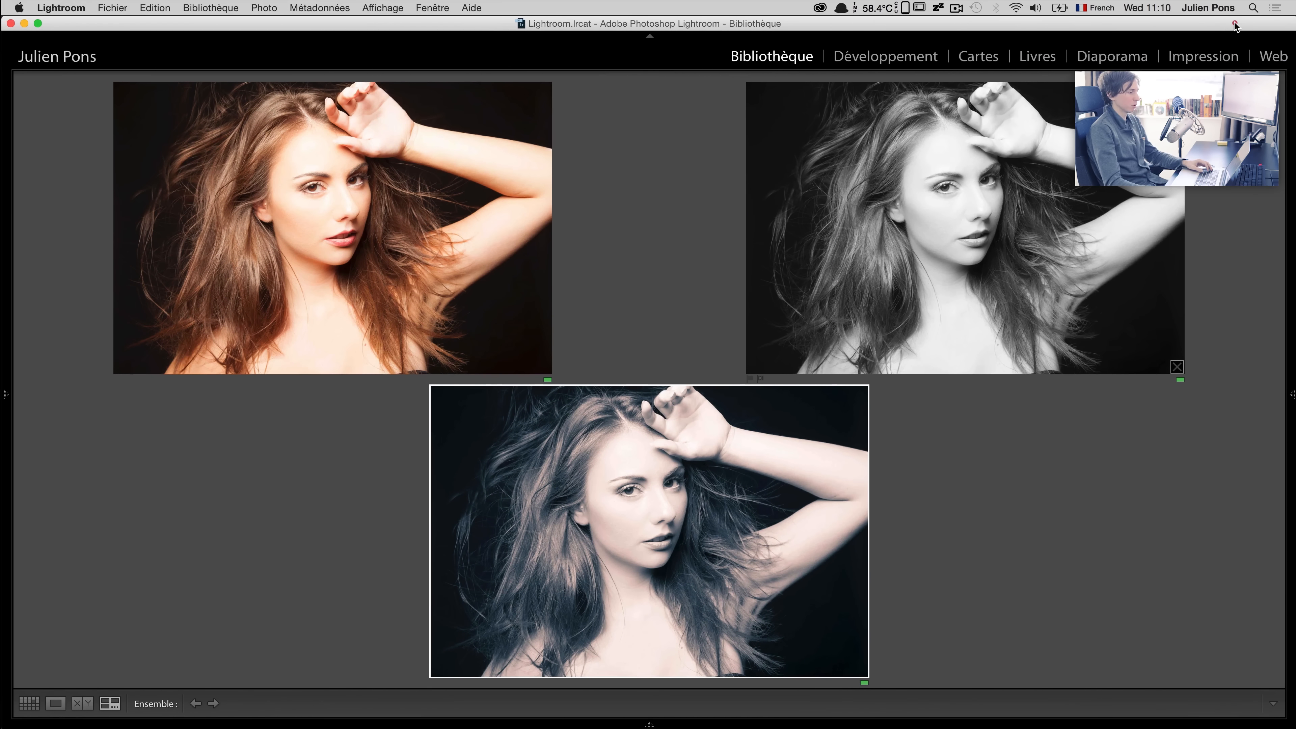
Step: Export the three selected versions of the portrait from the grid using the JPG 70 - 1000 preset
key("g")
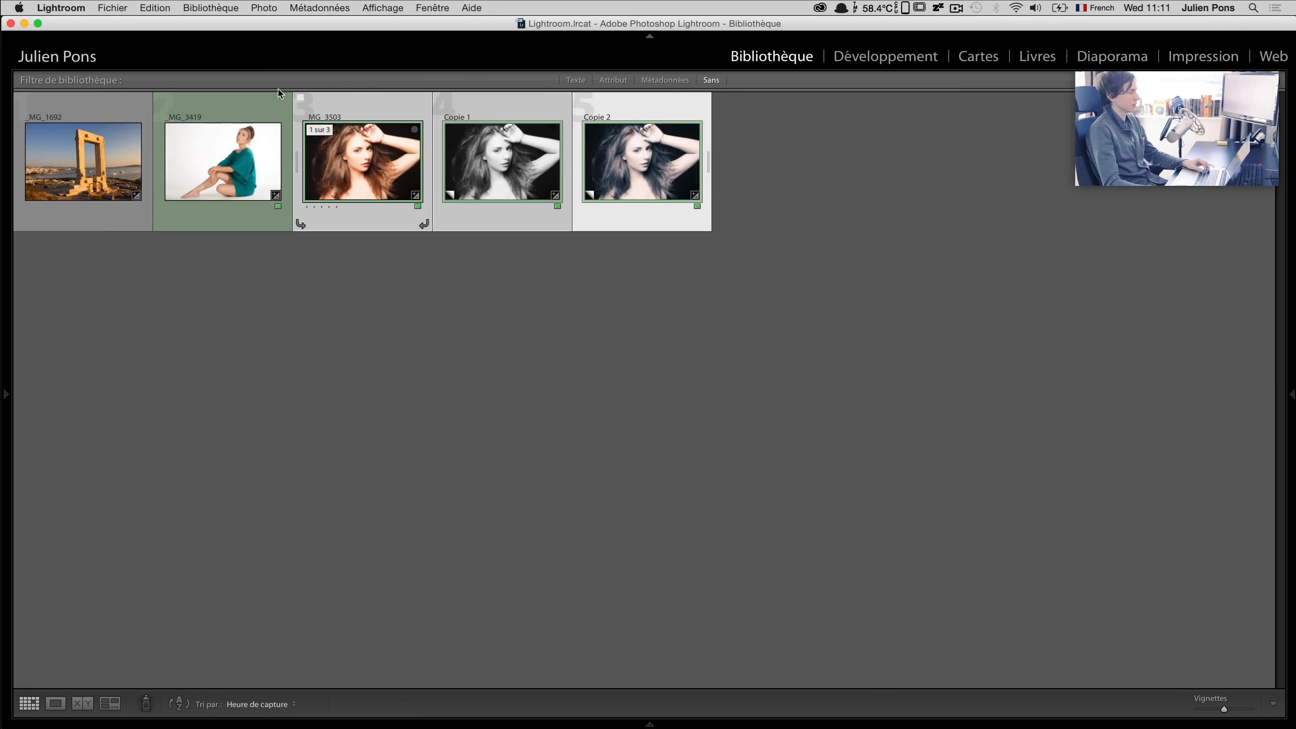
left_click(113, 7)
mouse_move(246, 191)
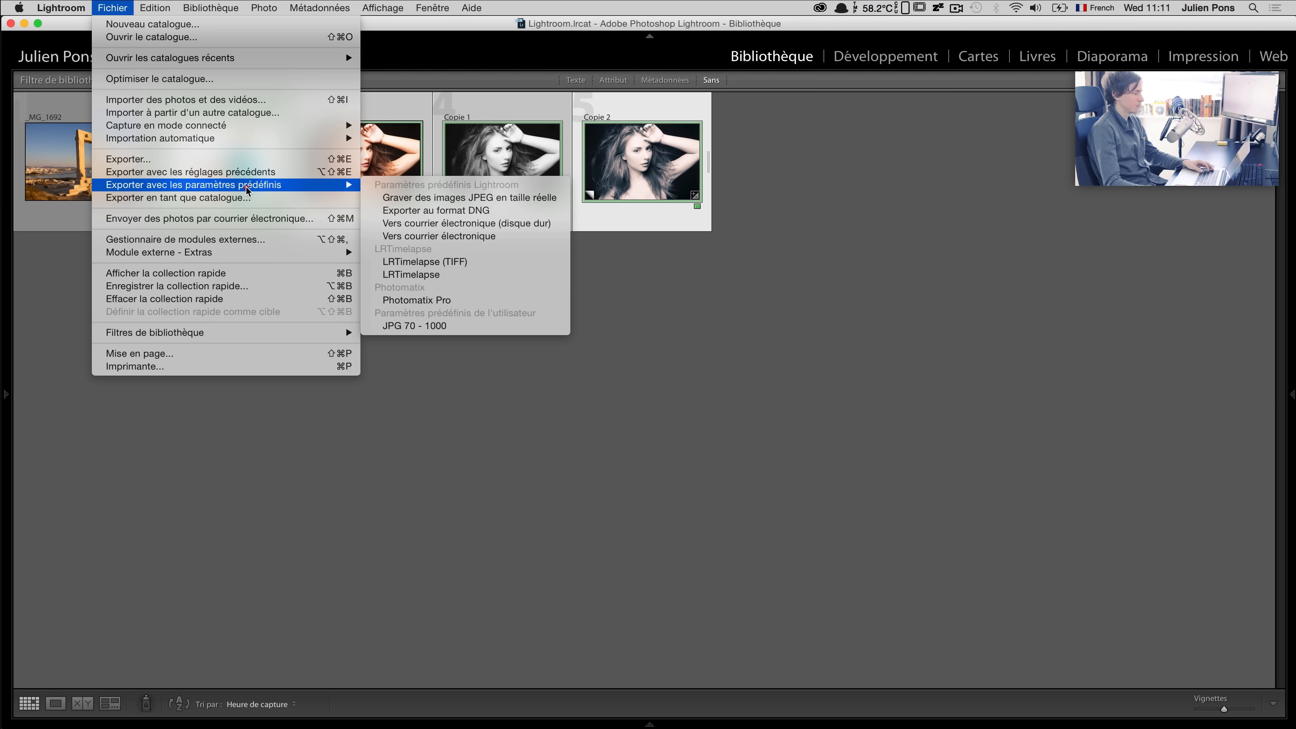
left_click(555, 328)
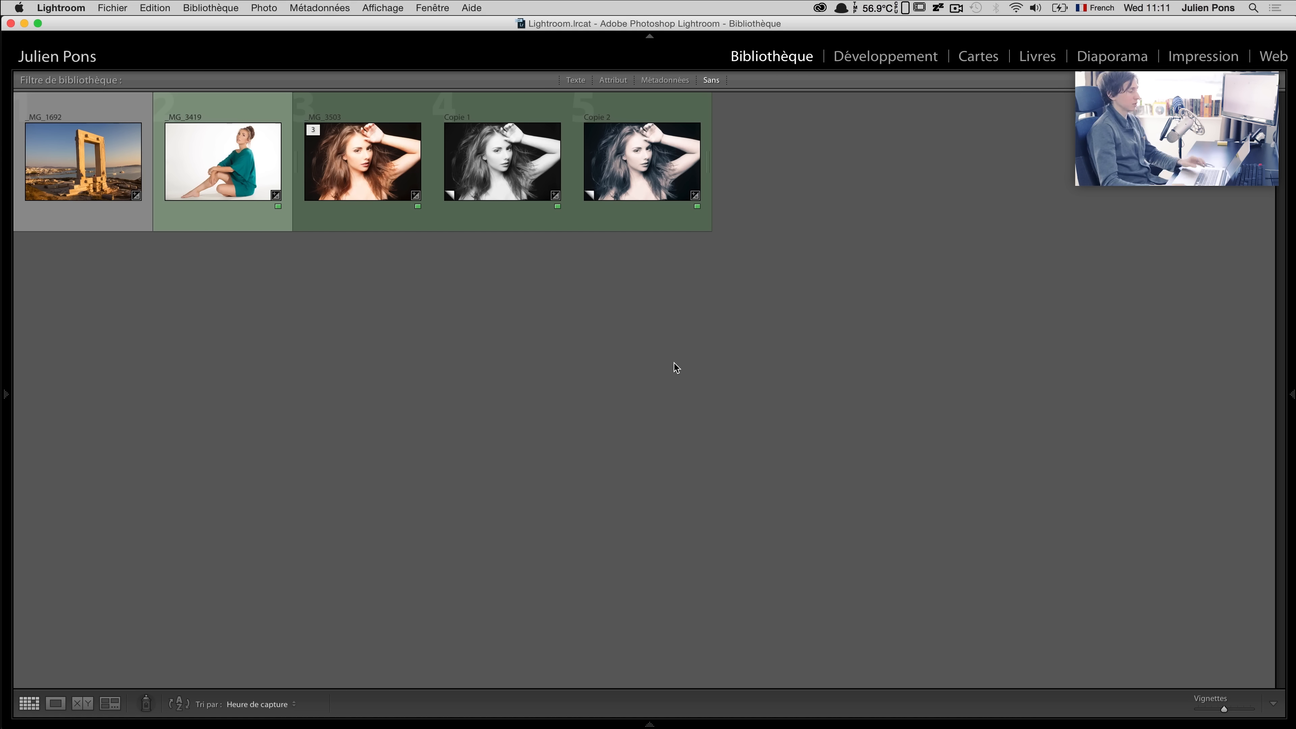
Step: Select all three versions of _MG_3503 and check how they are handled in the Web and Develop modules with the filmstrip displayed
left_click(400, 177)
left_click(666, 175, "shift")
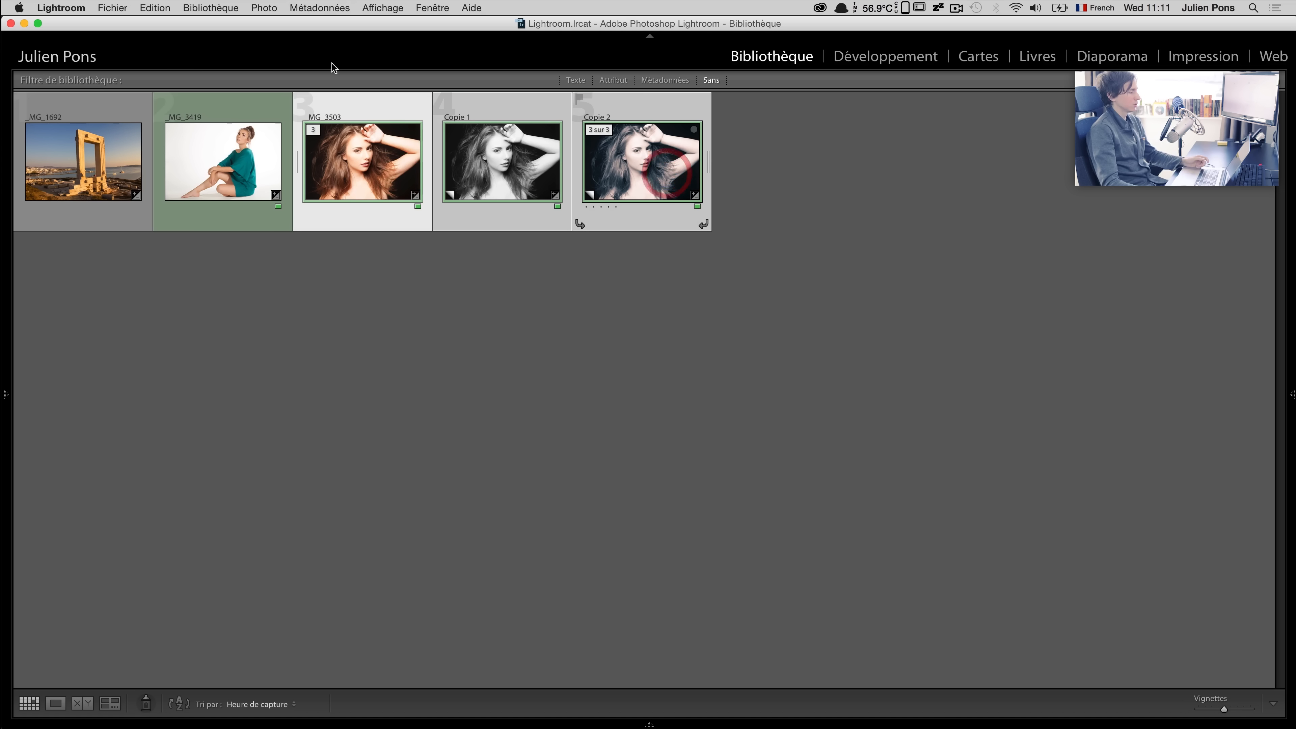
left_click(1268, 60)
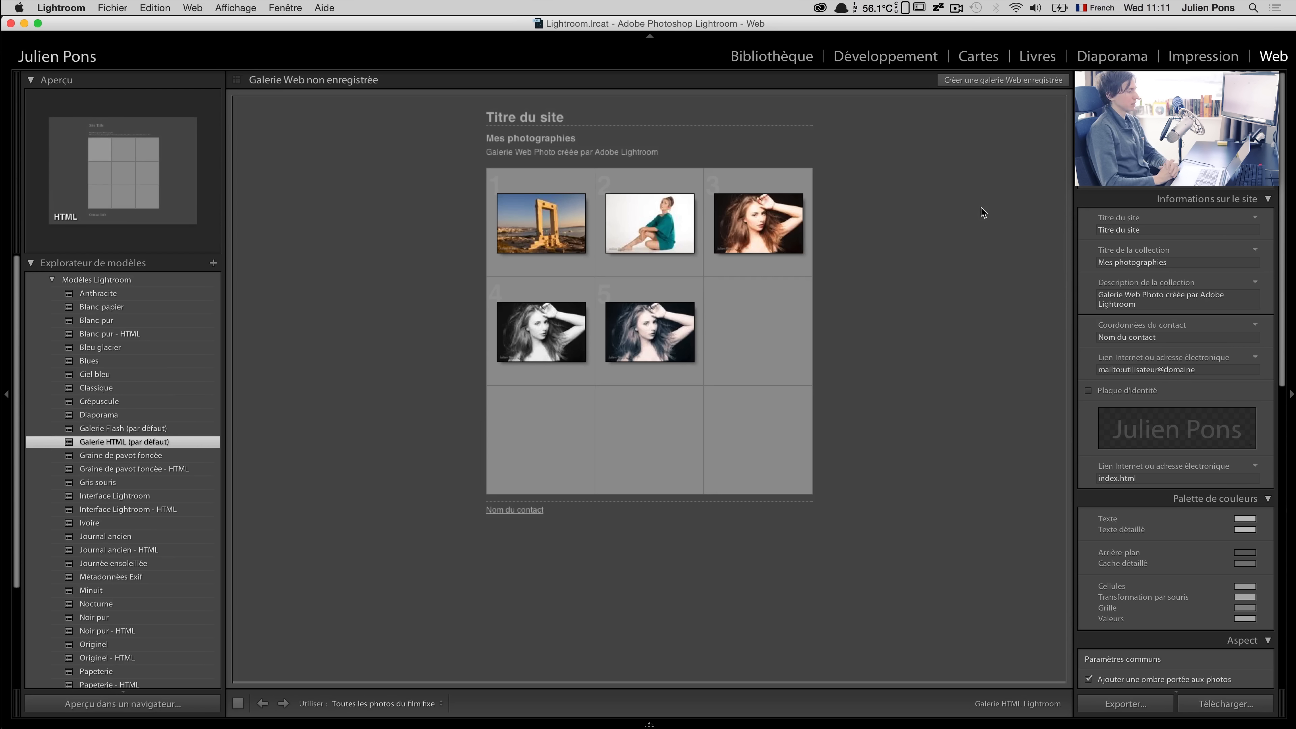
left_click(650, 723)
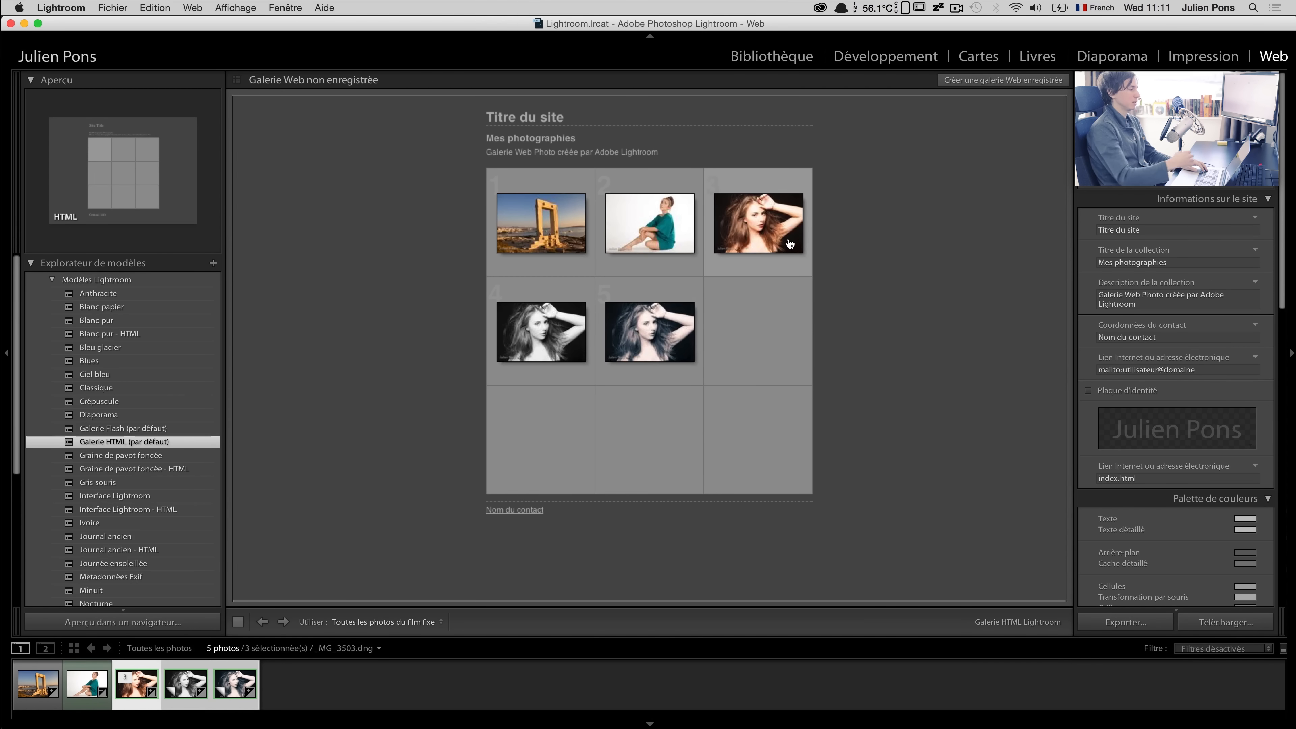
left_click(895, 64)
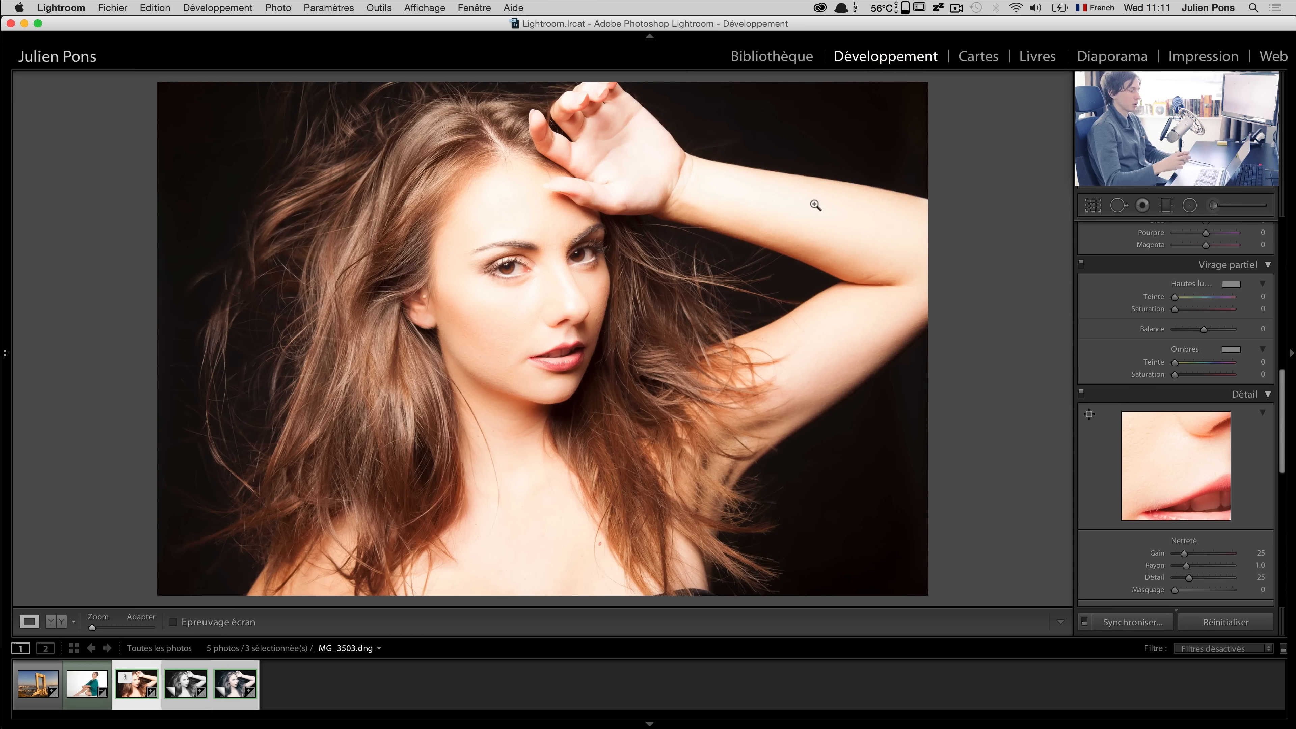
Step: Rate _MG_3503 and its two virtual copies three stars in the library grid
key("g")
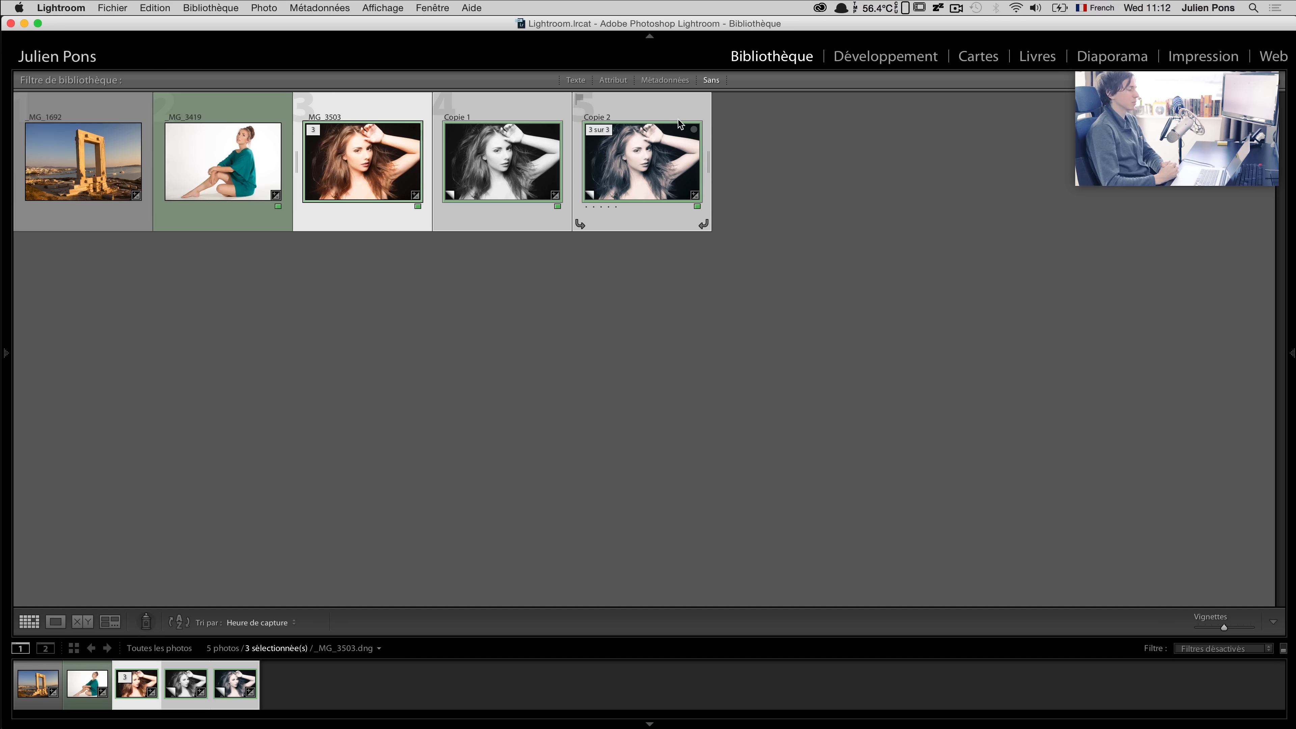
left_click(506, 150)
left_click(375, 209)
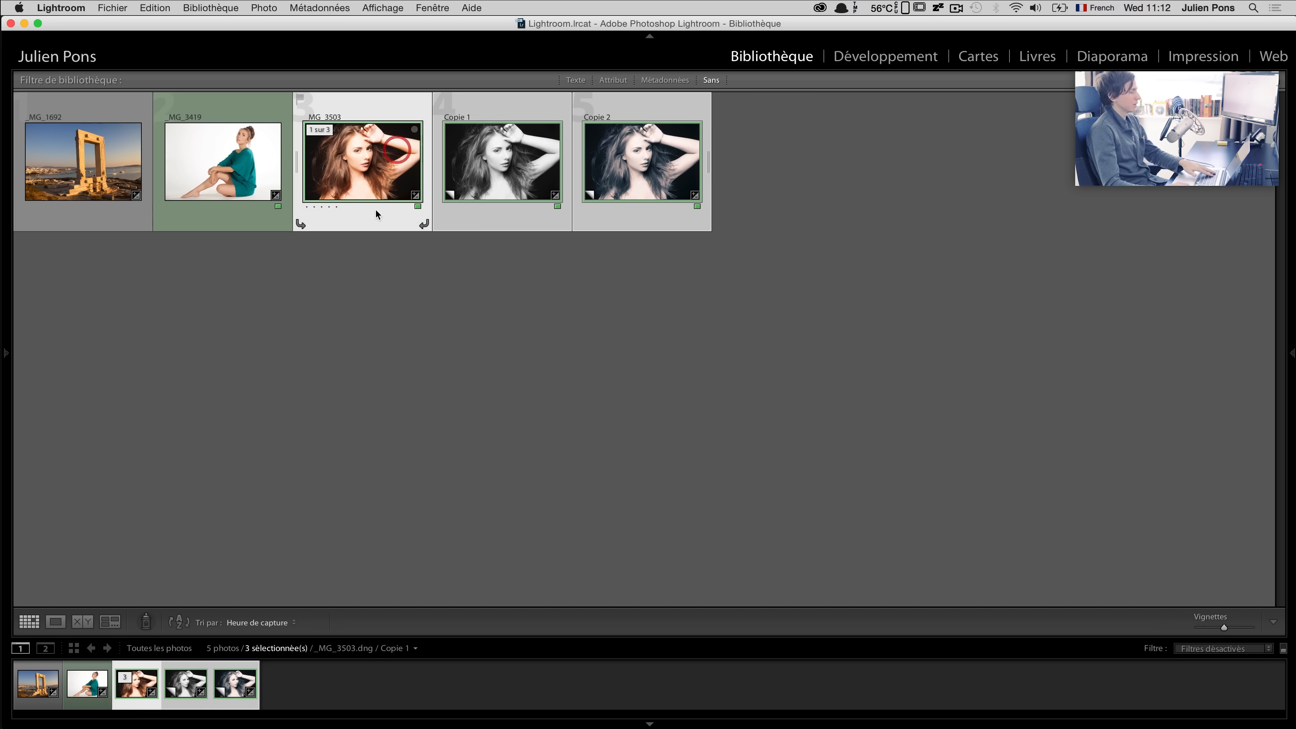
key("3")
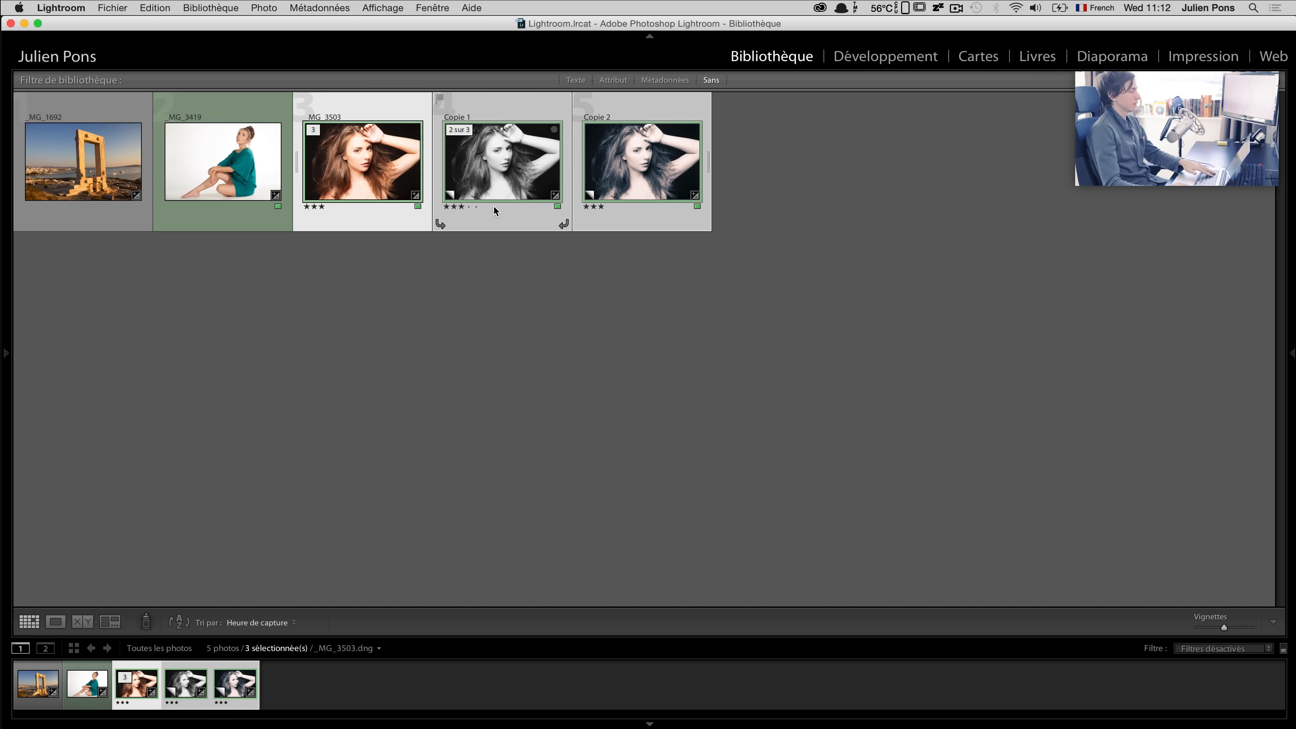
Step: Clear the group selection and select only the split-toned Copie 2 in the grid
left_click(687, 291)
left_click(638, 217)
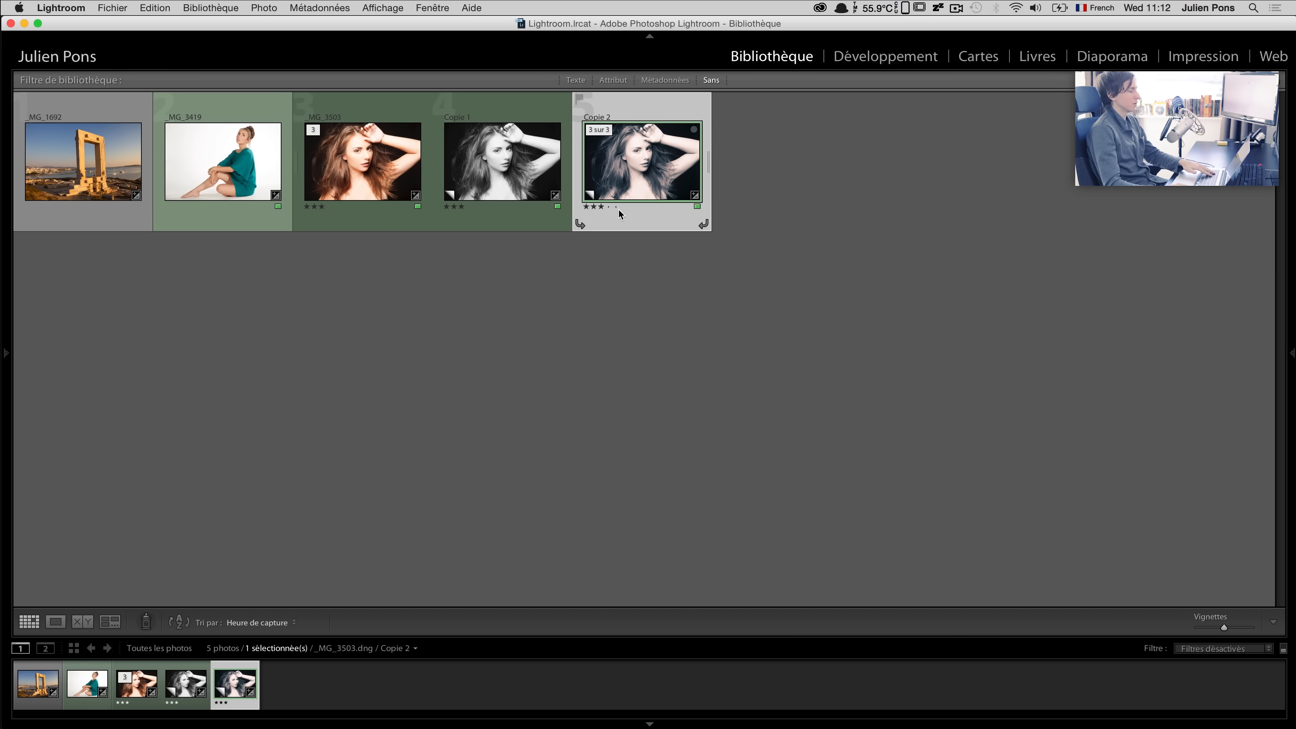